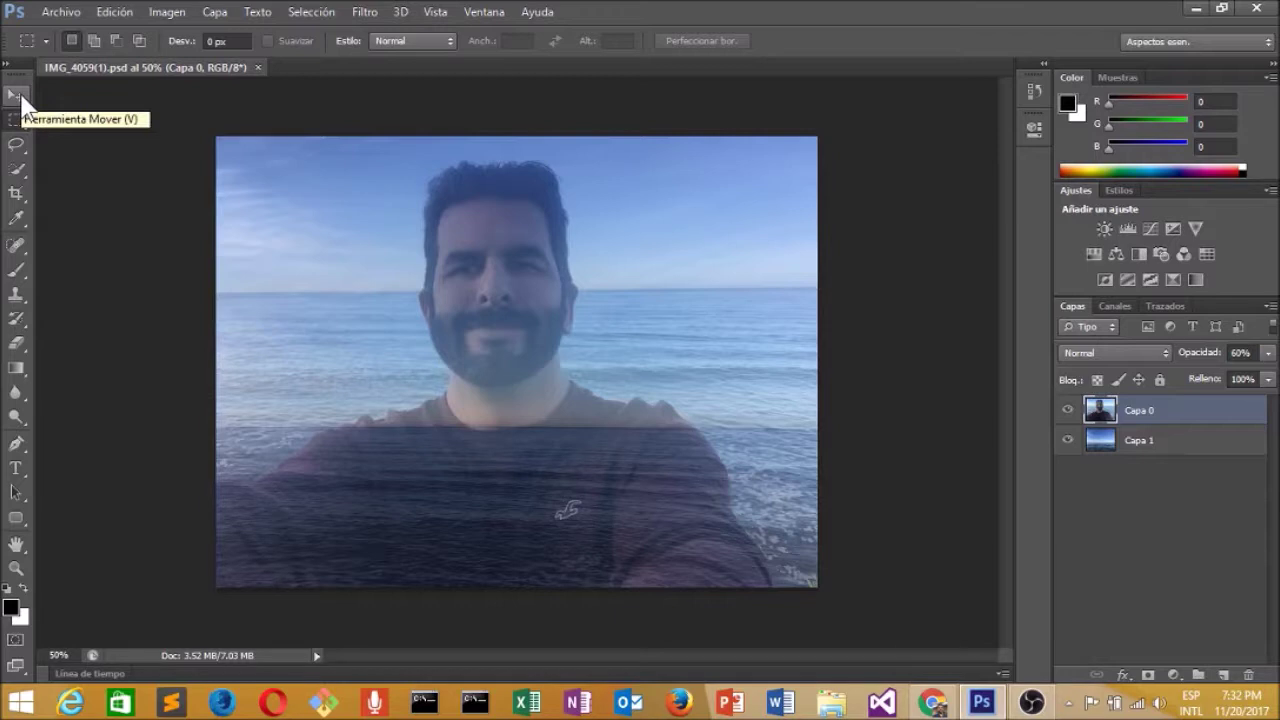
# - Select the Move tool for repositioning layers in the IMG_4059 composite
pyautogui.click(16, 95)
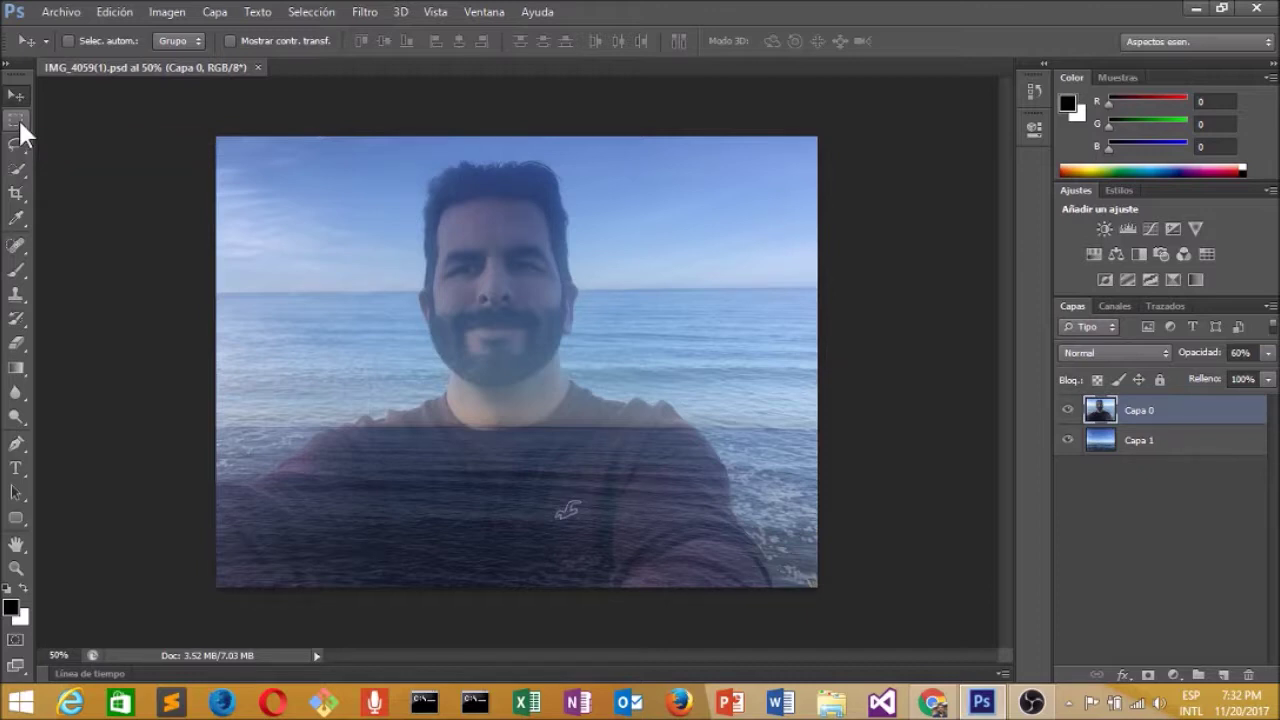
pyautogui.click(62, 9)
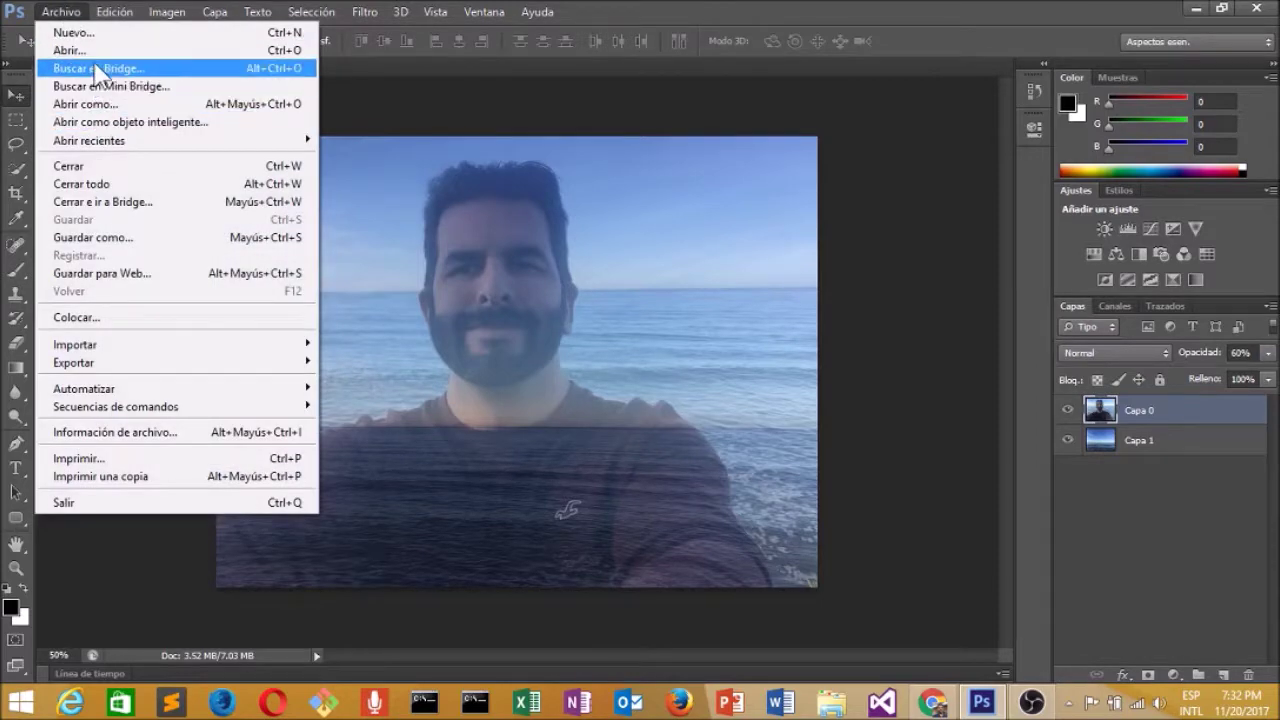
# - Open IMG_4068.JPG from Libraries > Pictures > 20171120, keeping its embedded sRGB profile
pyautogui.click(97, 50)
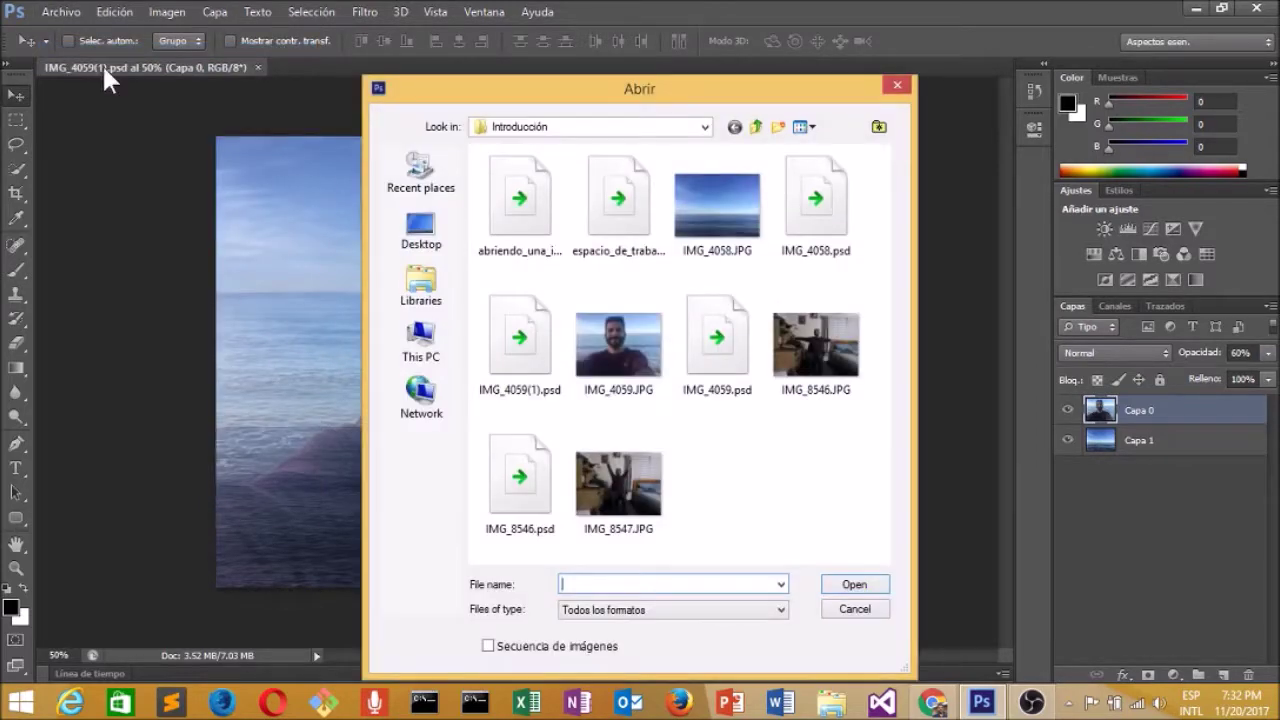
pyautogui.click(421, 285)
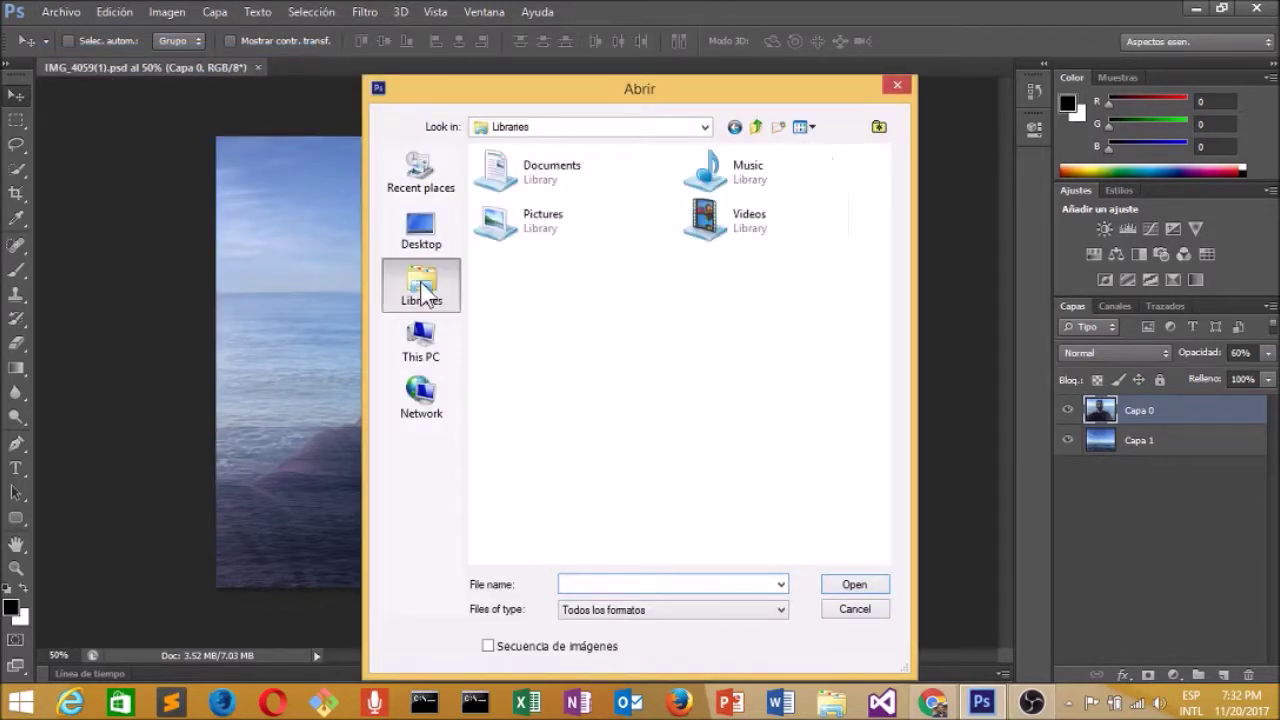
pyautogui.doubleClick(563, 221)
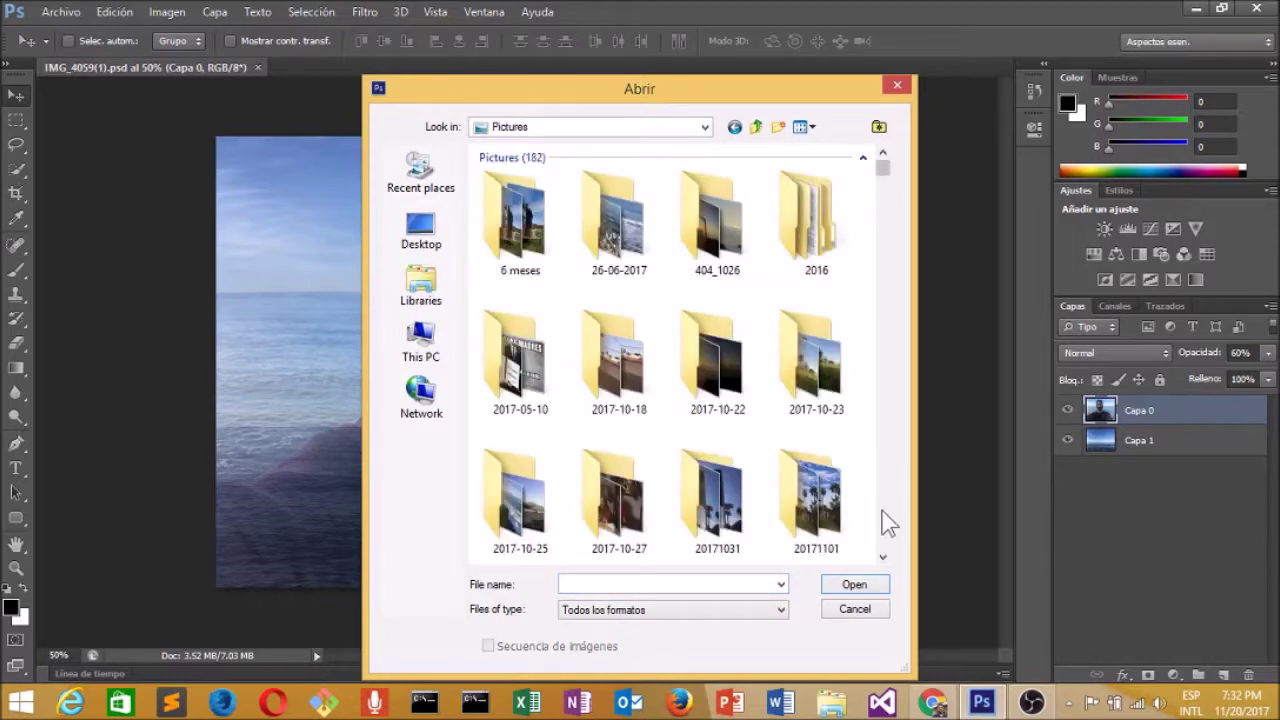
pyautogui.scroll(-1, 886, 565)
pyautogui.doubleClick(816, 540)
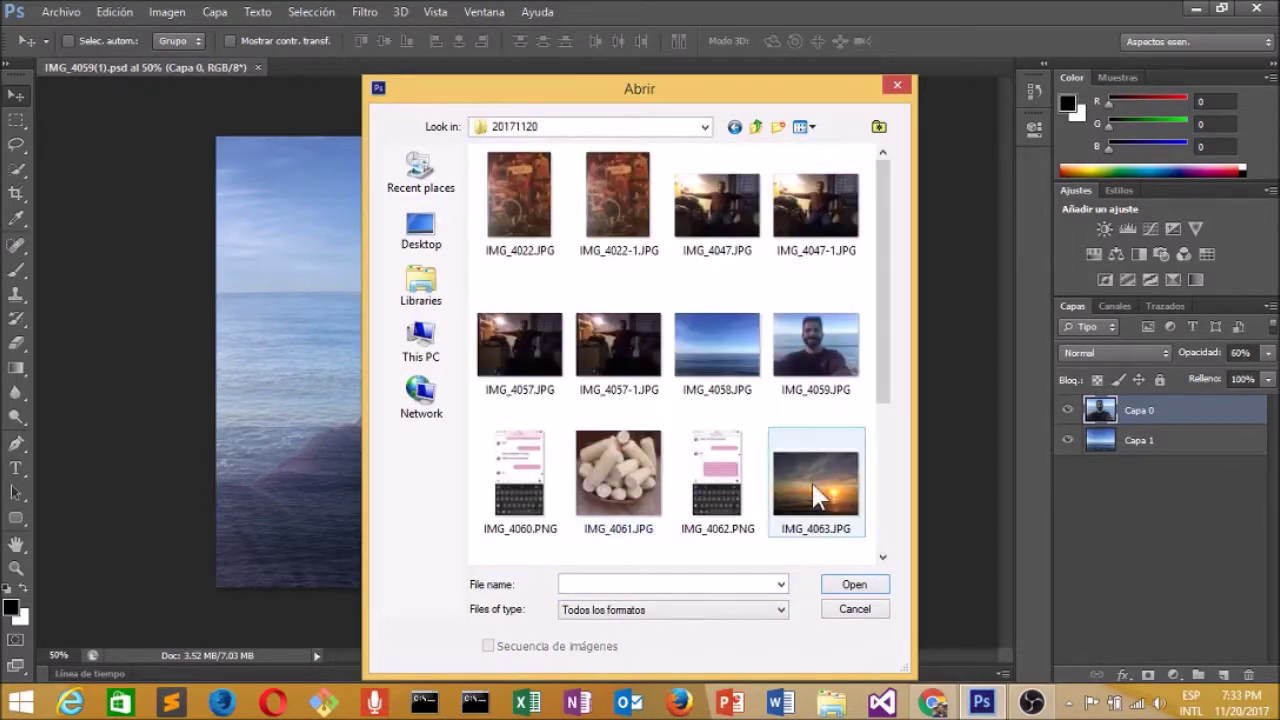
pyautogui.moveTo(884, 352); pyautogui.dragTo(891, 529)
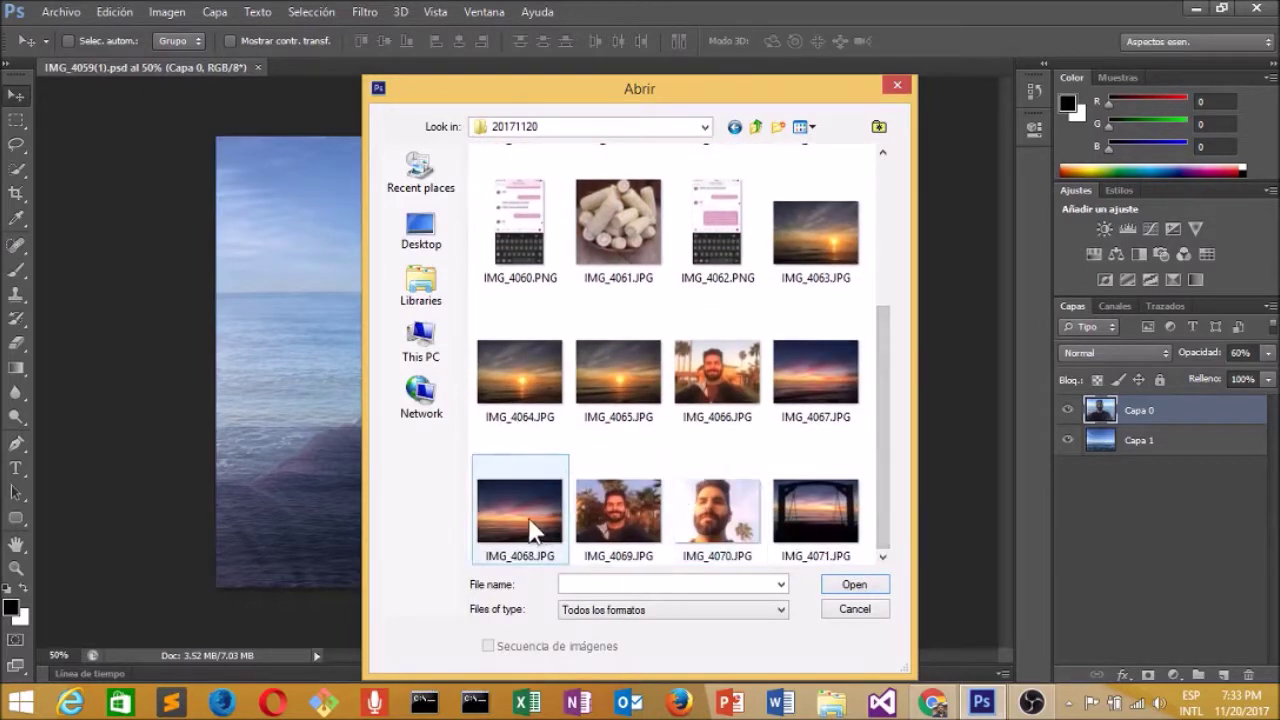
pyautogui.doubleClick(525, 518)
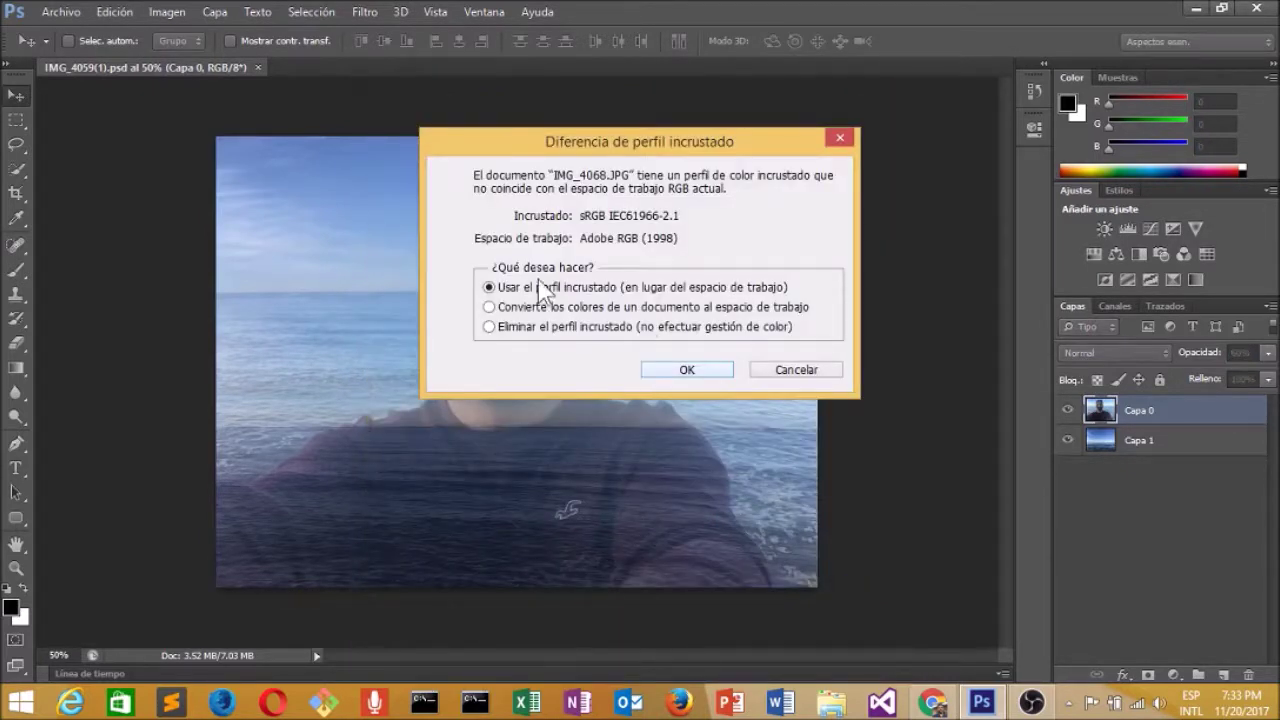
pyautogui.click(694, 370)
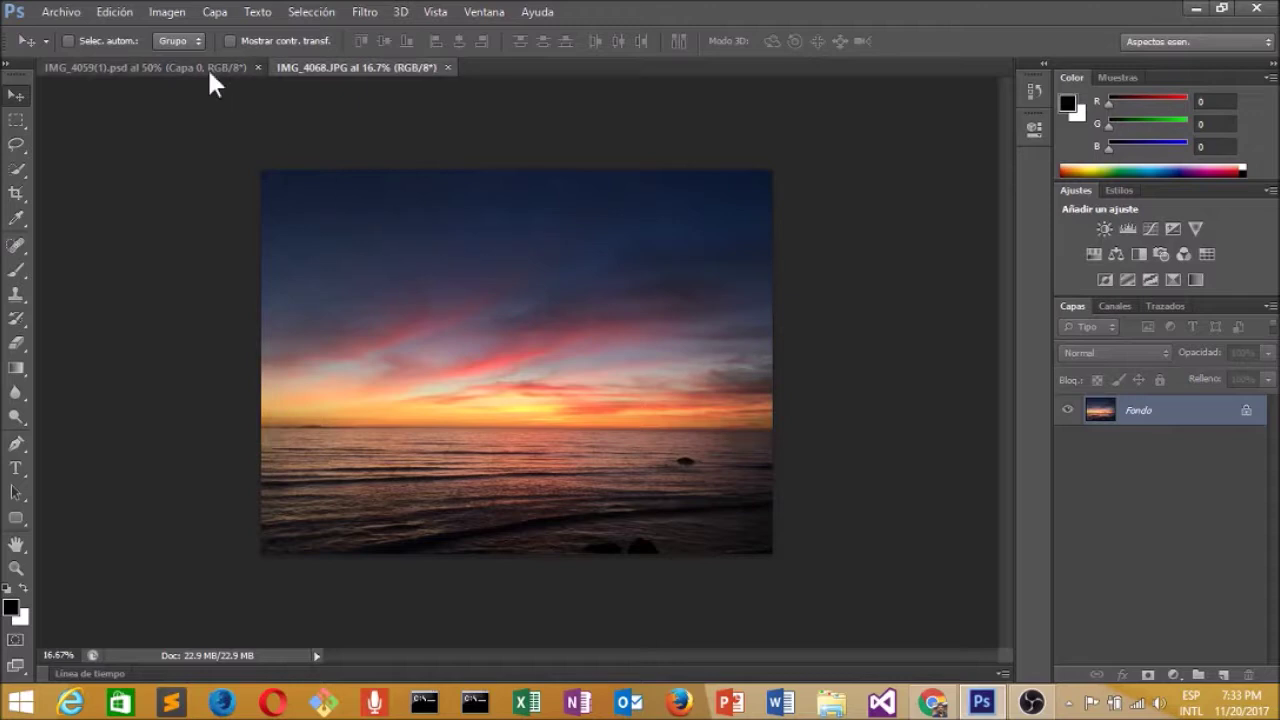
pyautogui.click(166, 14)
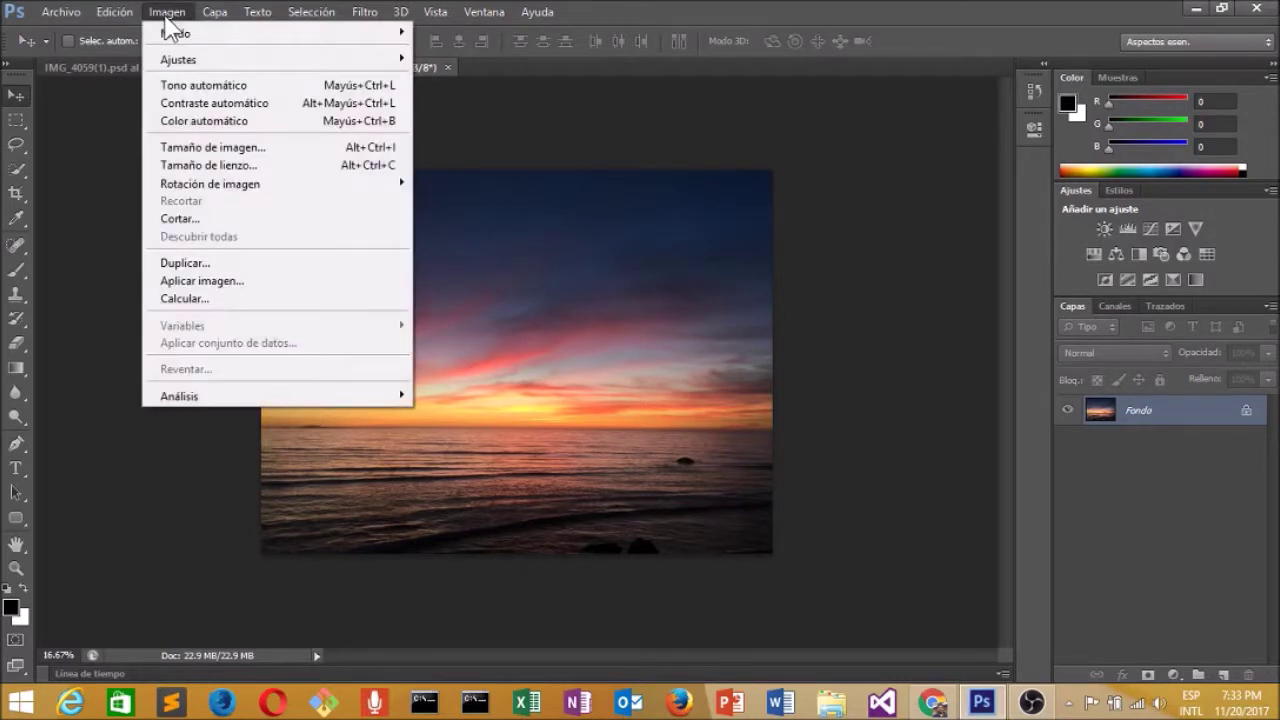
pyautogui.click(230, 147)
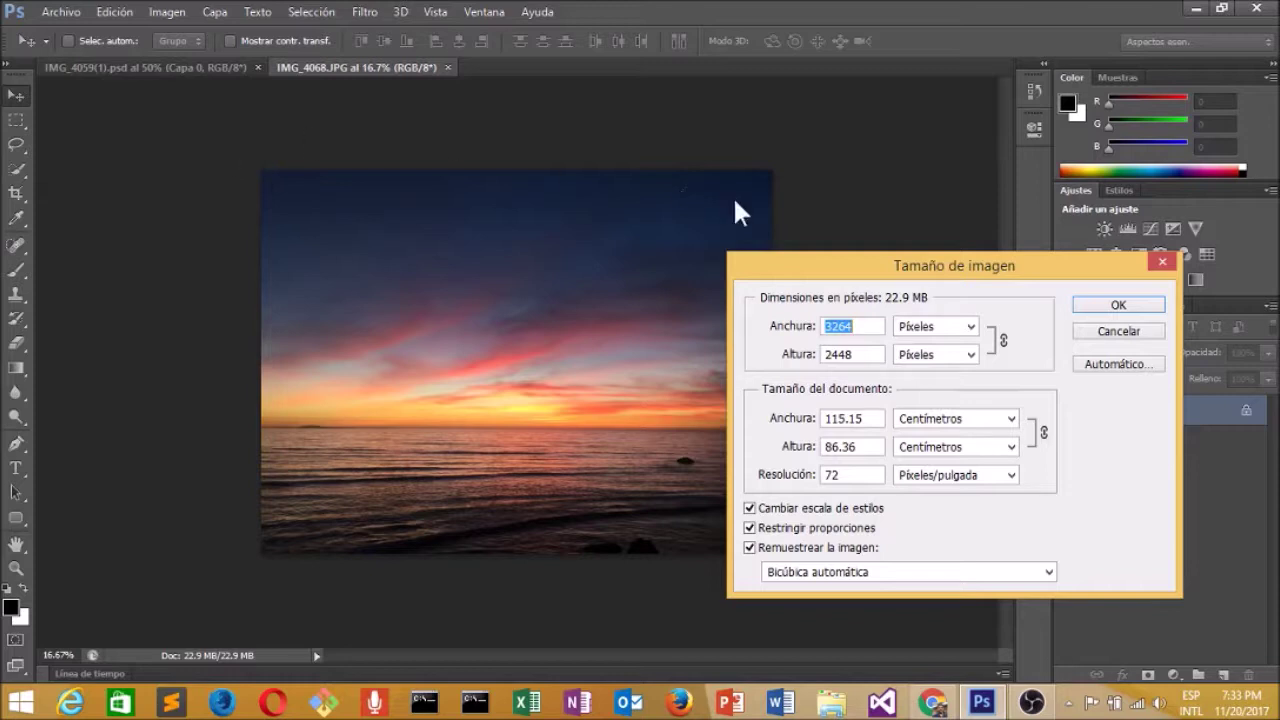
pyautogui.click(1114, 306)
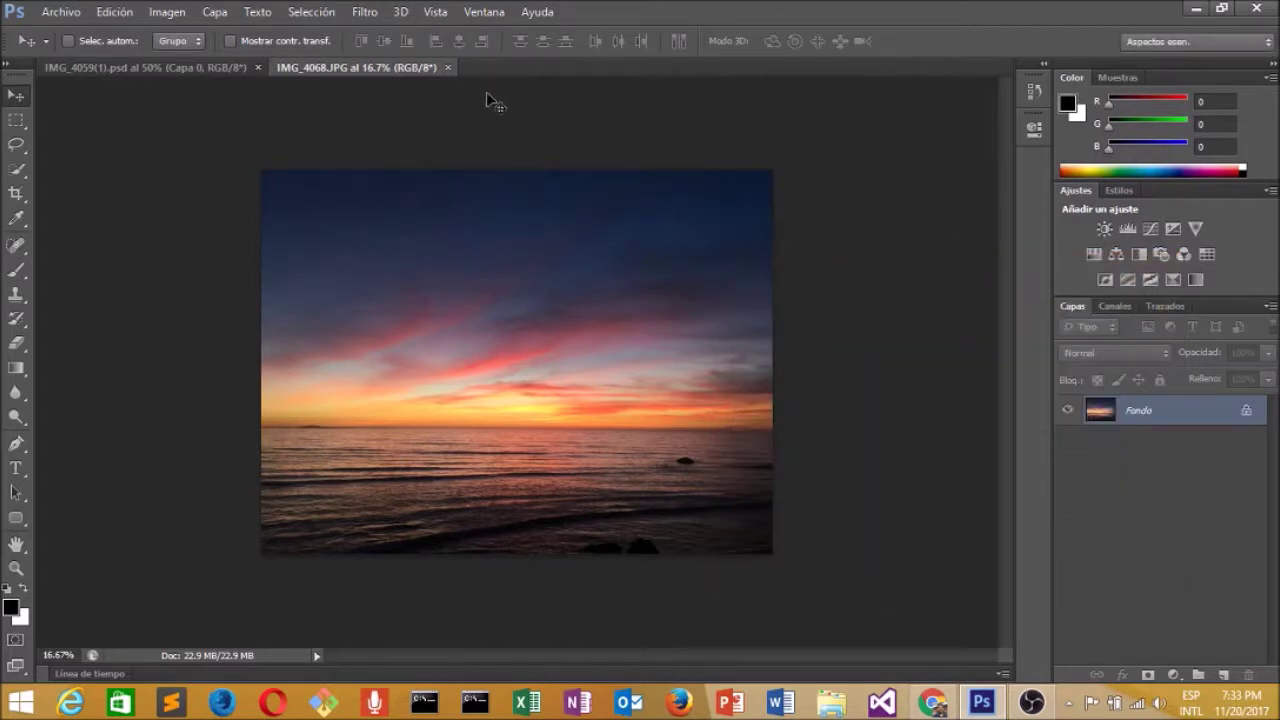
# - Open selfie IMG_4069.JPG from 20171120 with its embedded profile, then return to IMG_4068
pyautogui.click(63, 9)
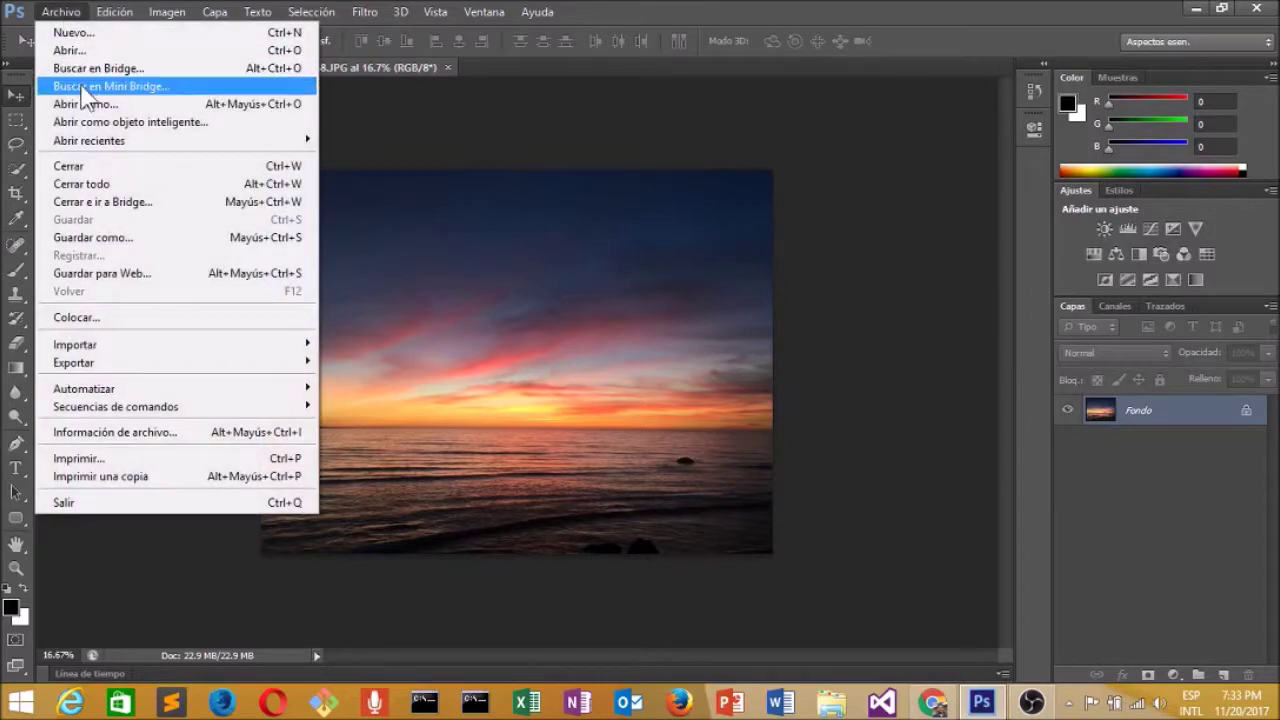
pyautogui.click(77, 47)
pyautogui.scroll(-2, 894, 394)
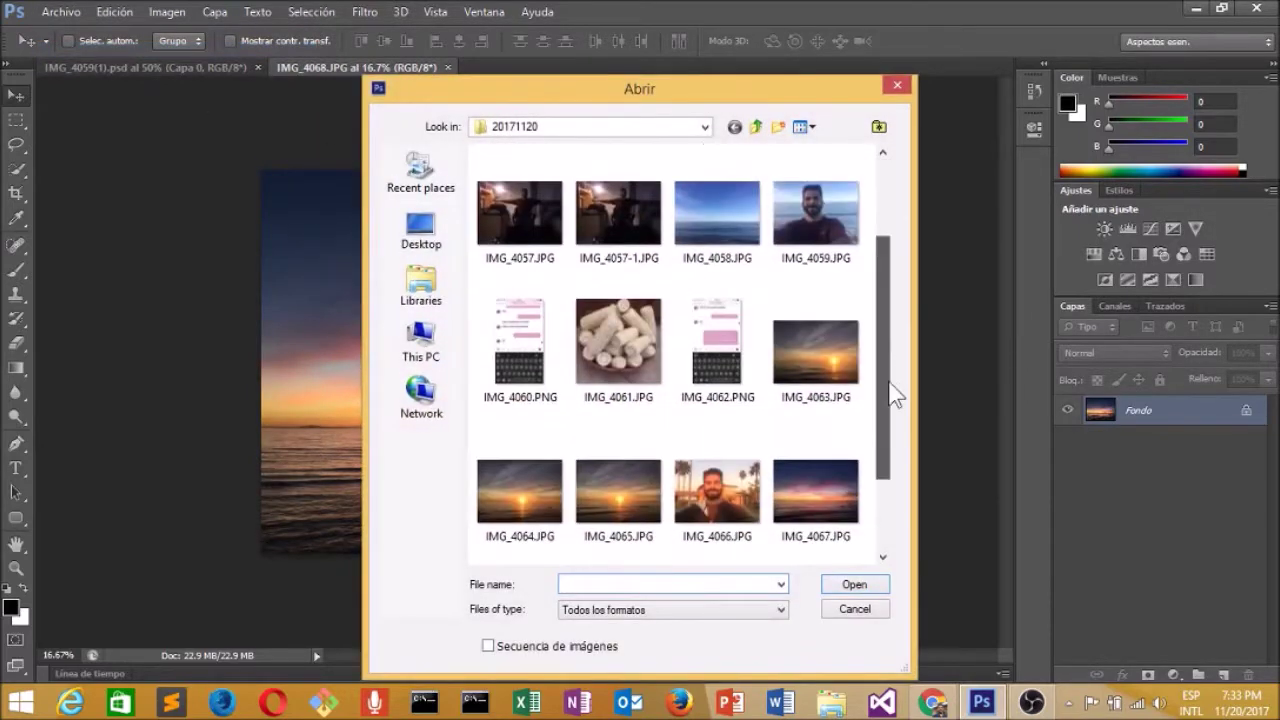
pyautogui.scroll(-2, 894, 430)
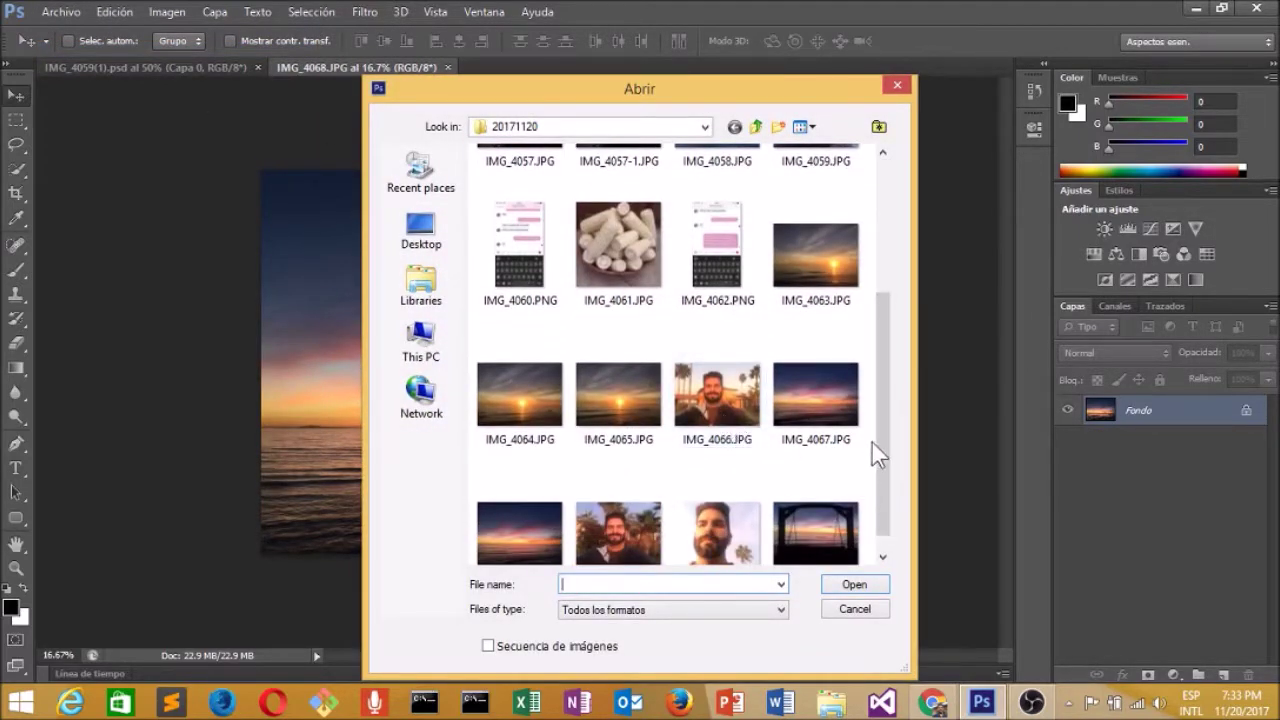
pyautogui.scroll(-1, 888, 470)
pyautogui.click(602, 524)
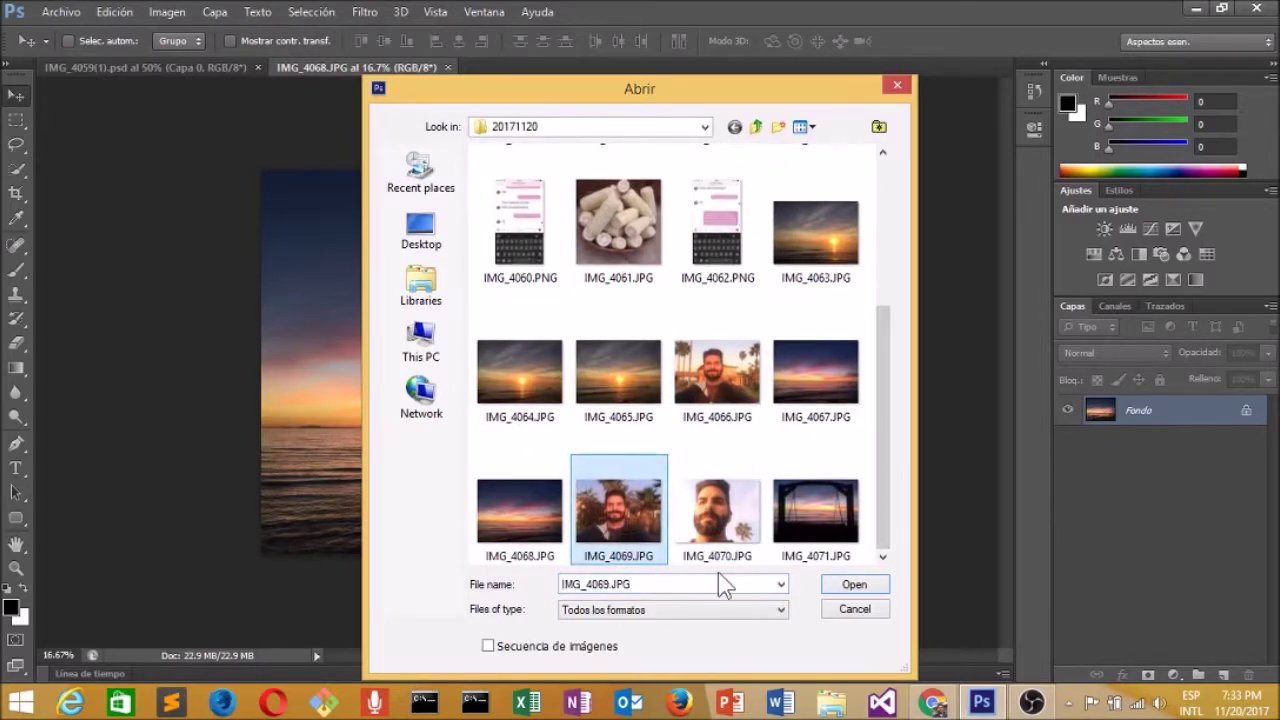
pyautogui.click(856, 585)
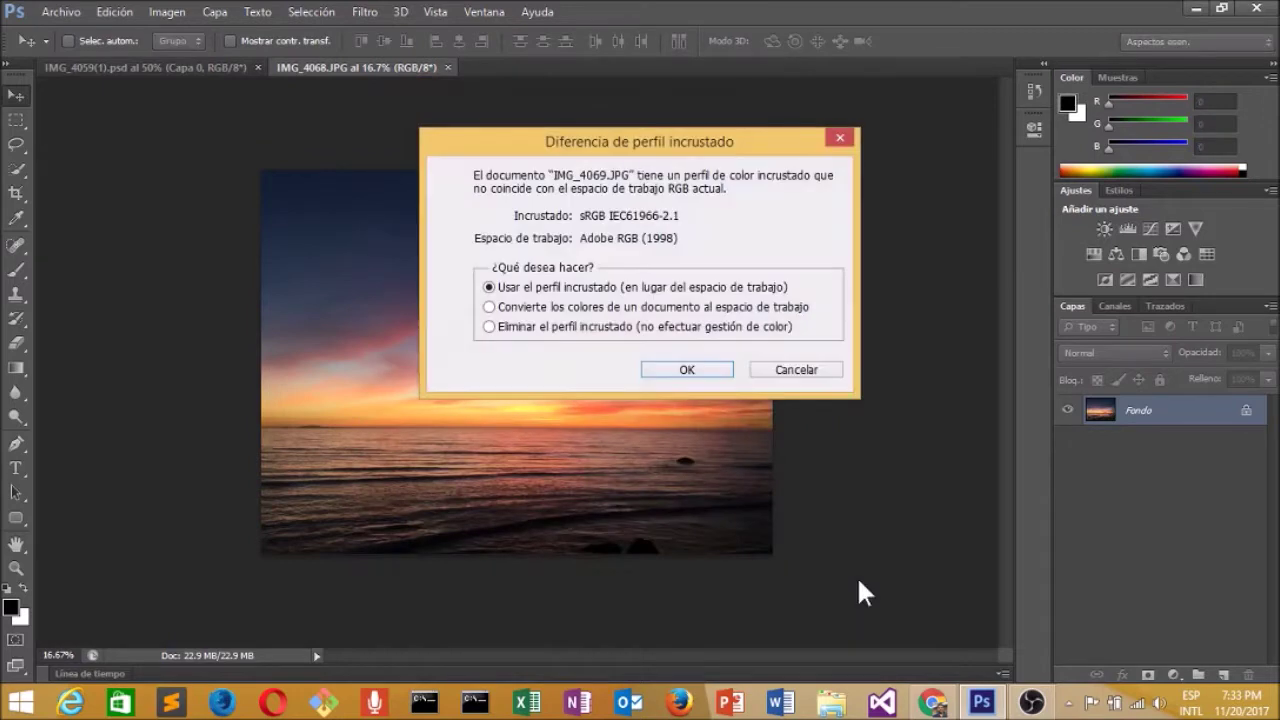
pyautogui.click(698, 375)
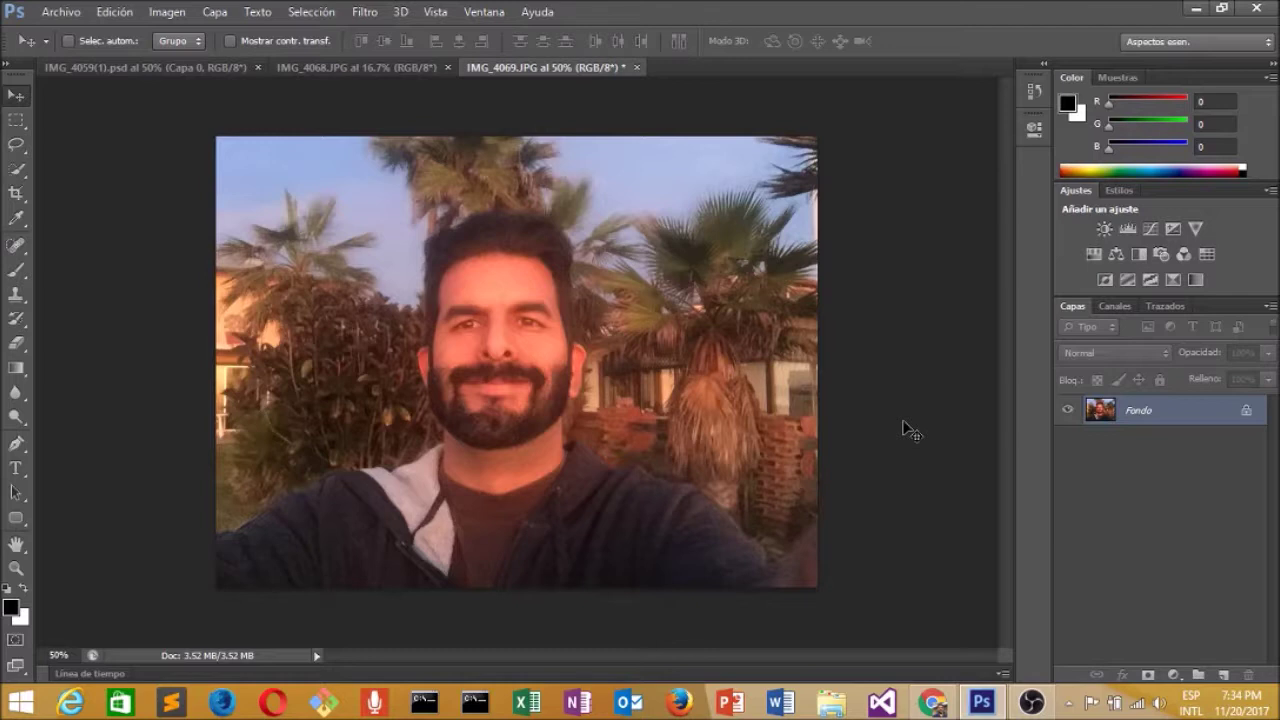
pyautogui.click(343, 68)
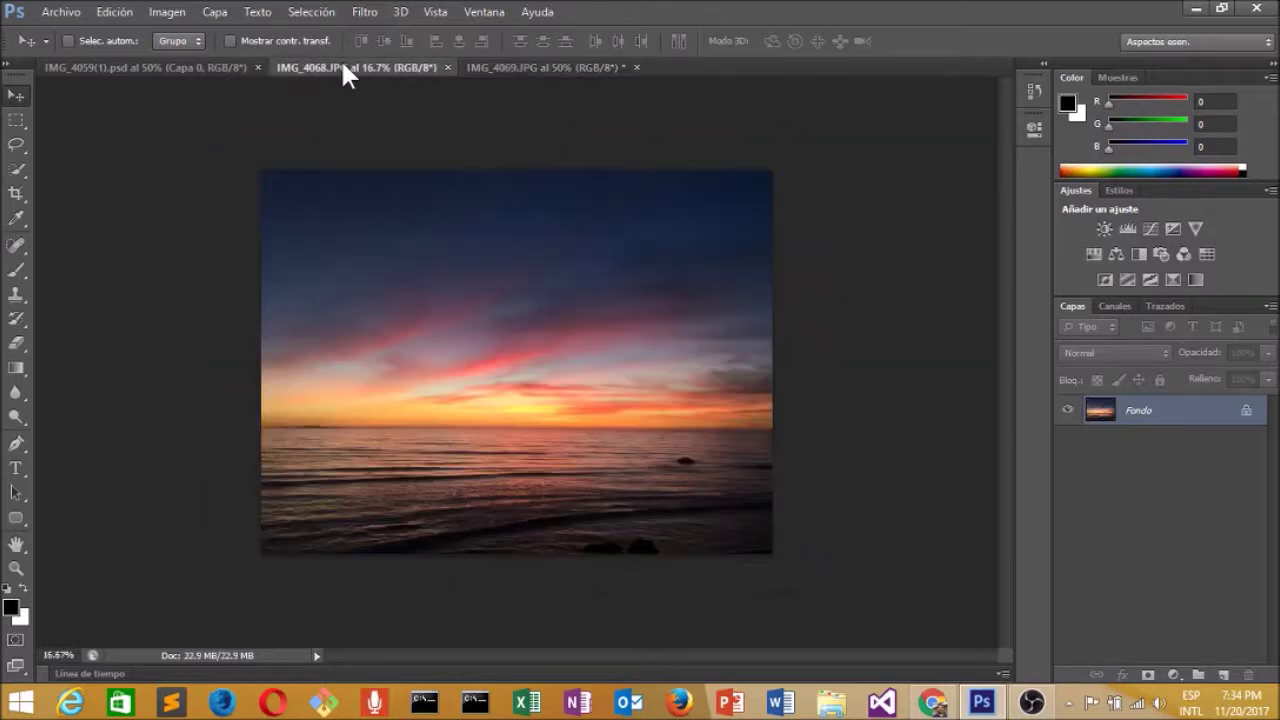
# - Review the sunset's Image Size resampling options, then cancel, leaving it at 3264 × 2448
pyautogui.click(161, 13)
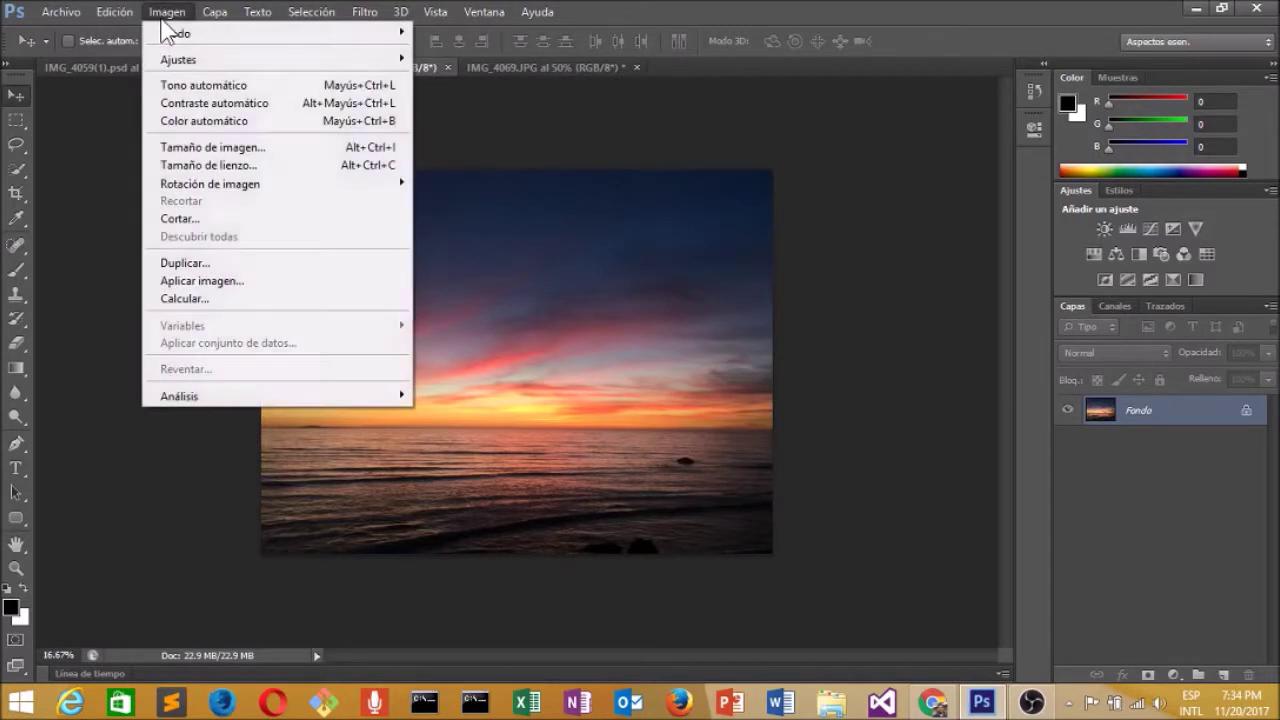
pyautogui.click(213, 147)
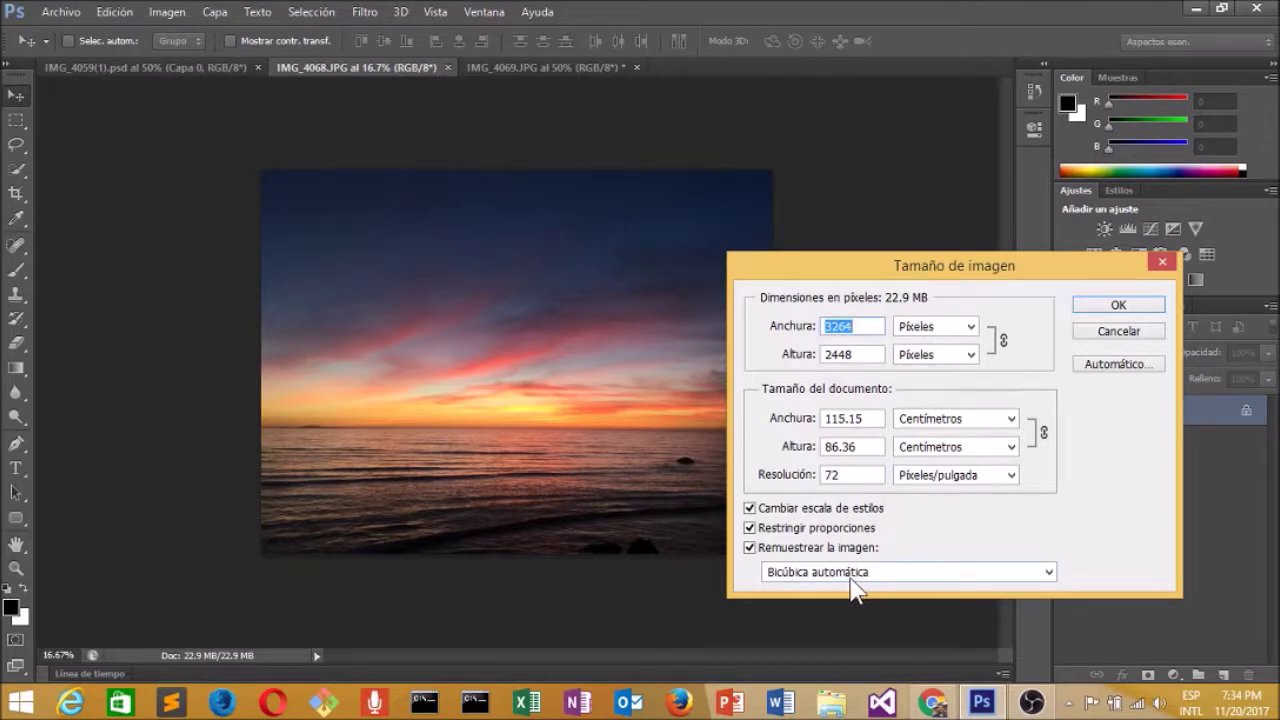
pyautogui.click(1049, 573)
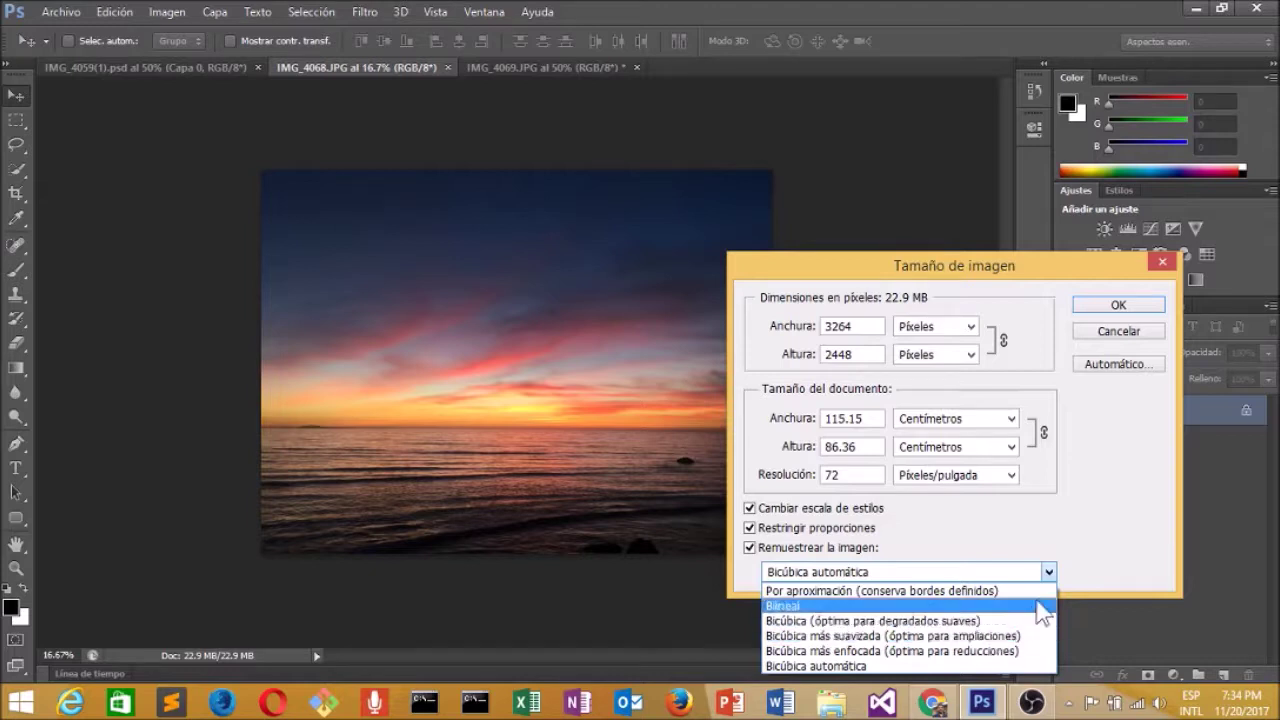
pyautogui.click(980, 666)
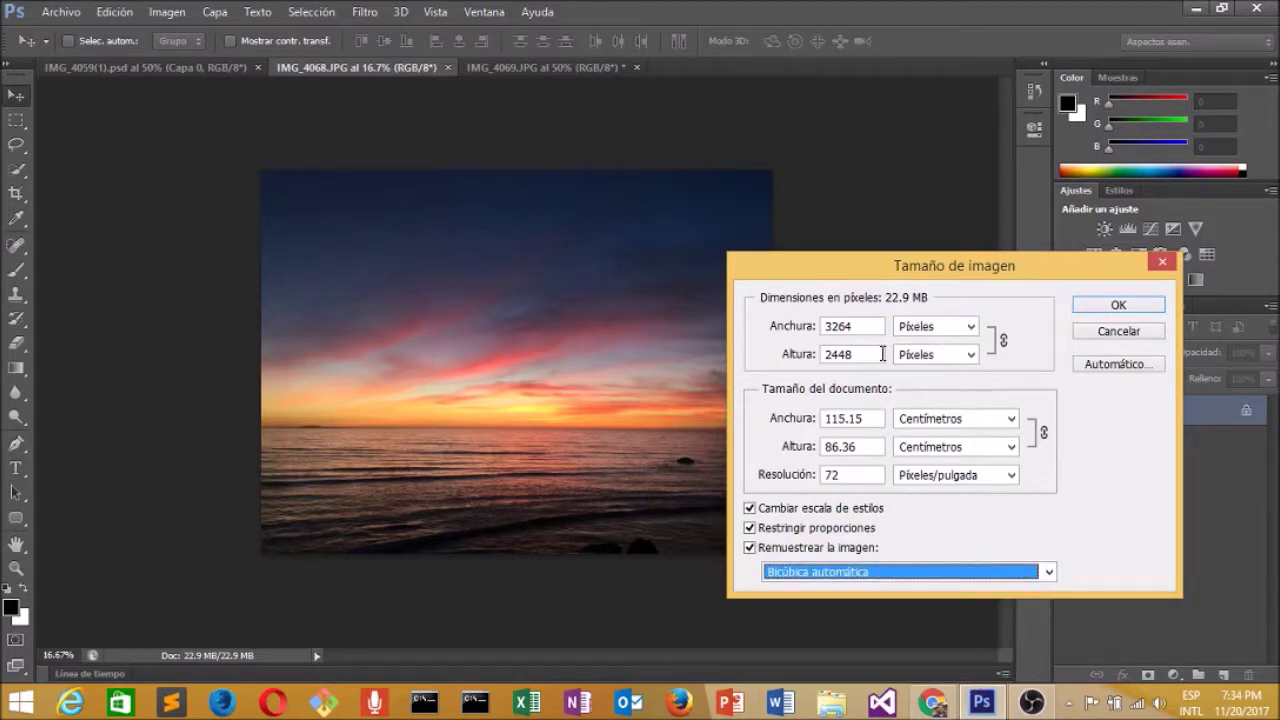
pyautogui.moveTo(1086, 310)
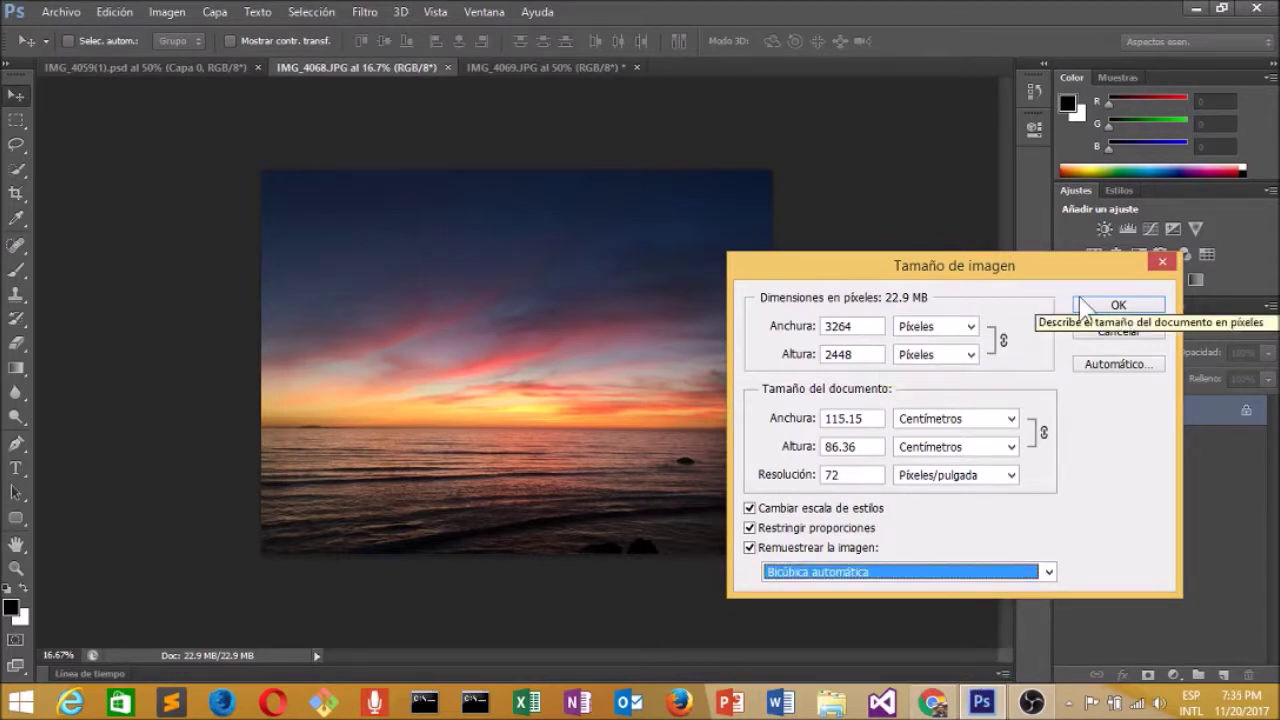
pyautogui.click(1117, 333)
pyautogui.click(507, 69)
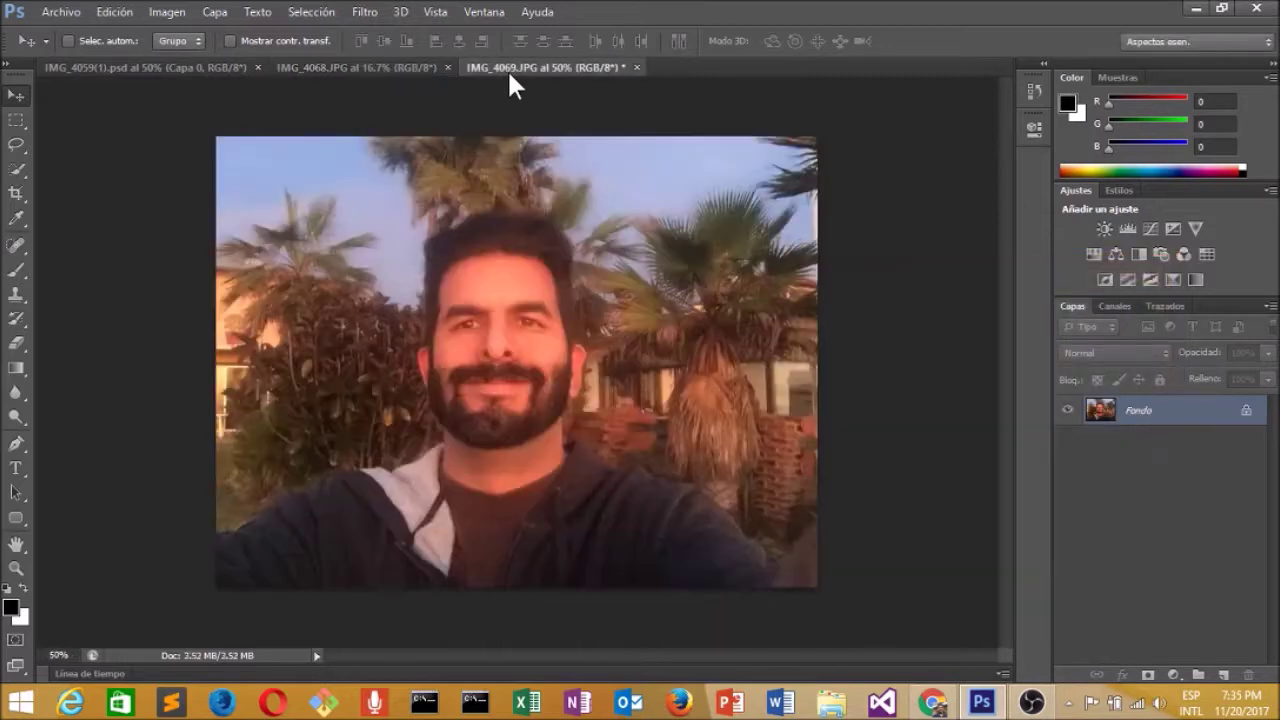
# - Resize the selfie IMG_4069 to 3264 × 2448 pixels using bicubic resampling
pyautogui.click(167, 11)
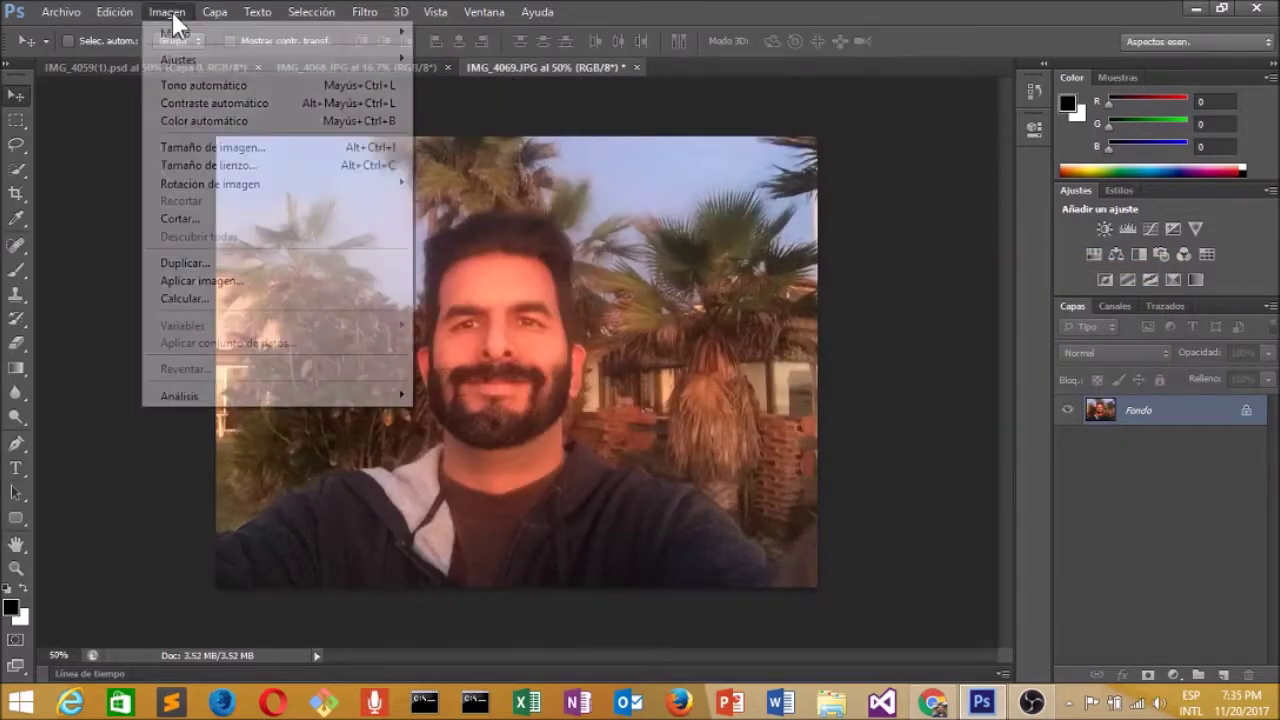
pyautogui.click(216, 148)
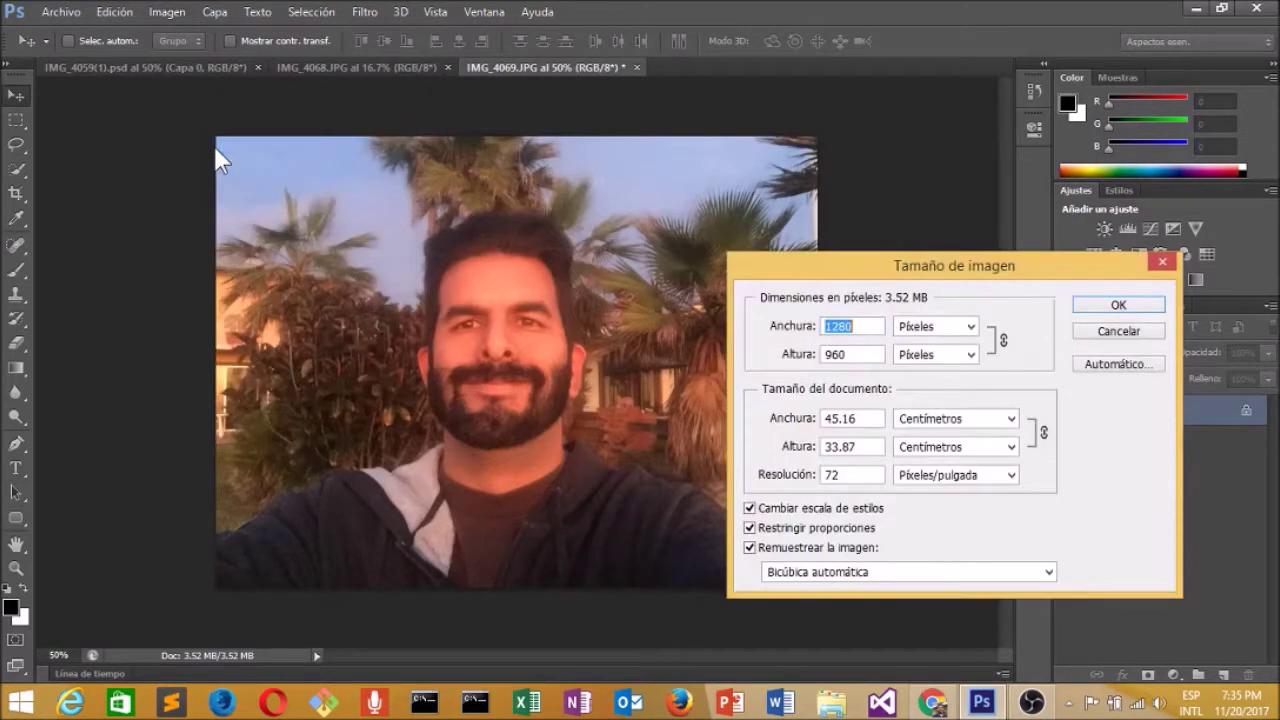
pyautogui.write('3264')
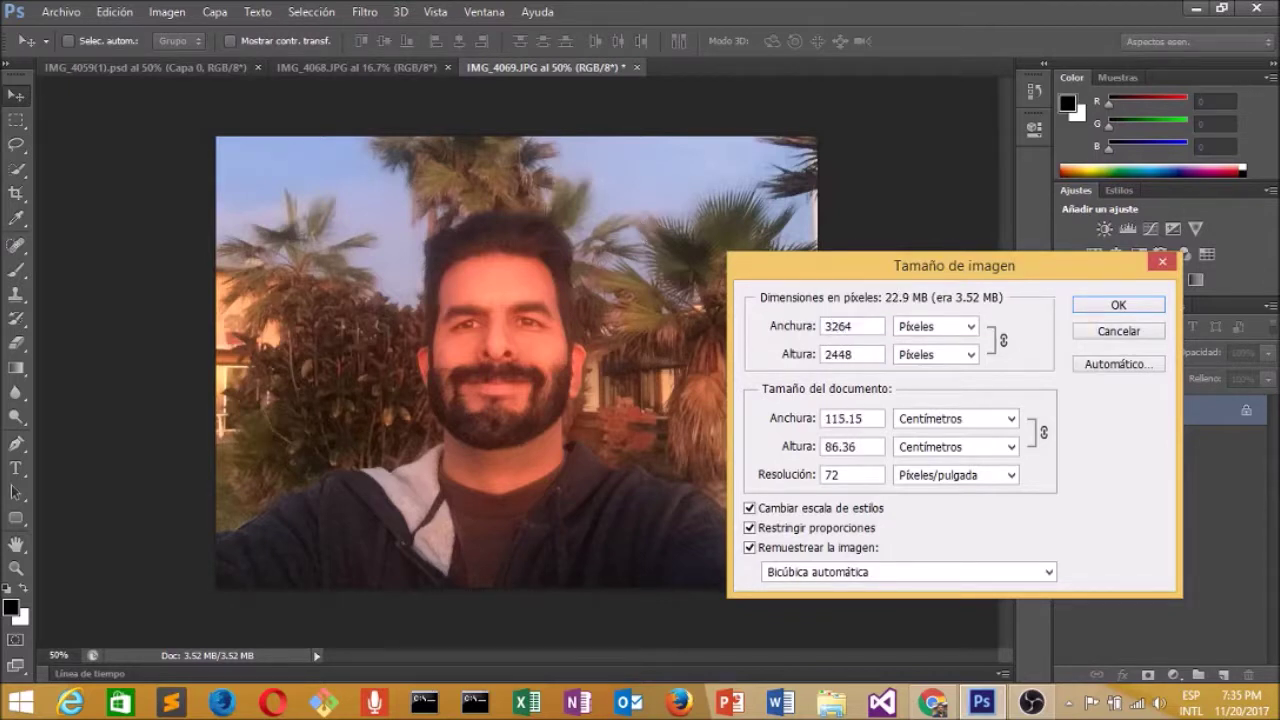
pyautogui.click(1049, 572)
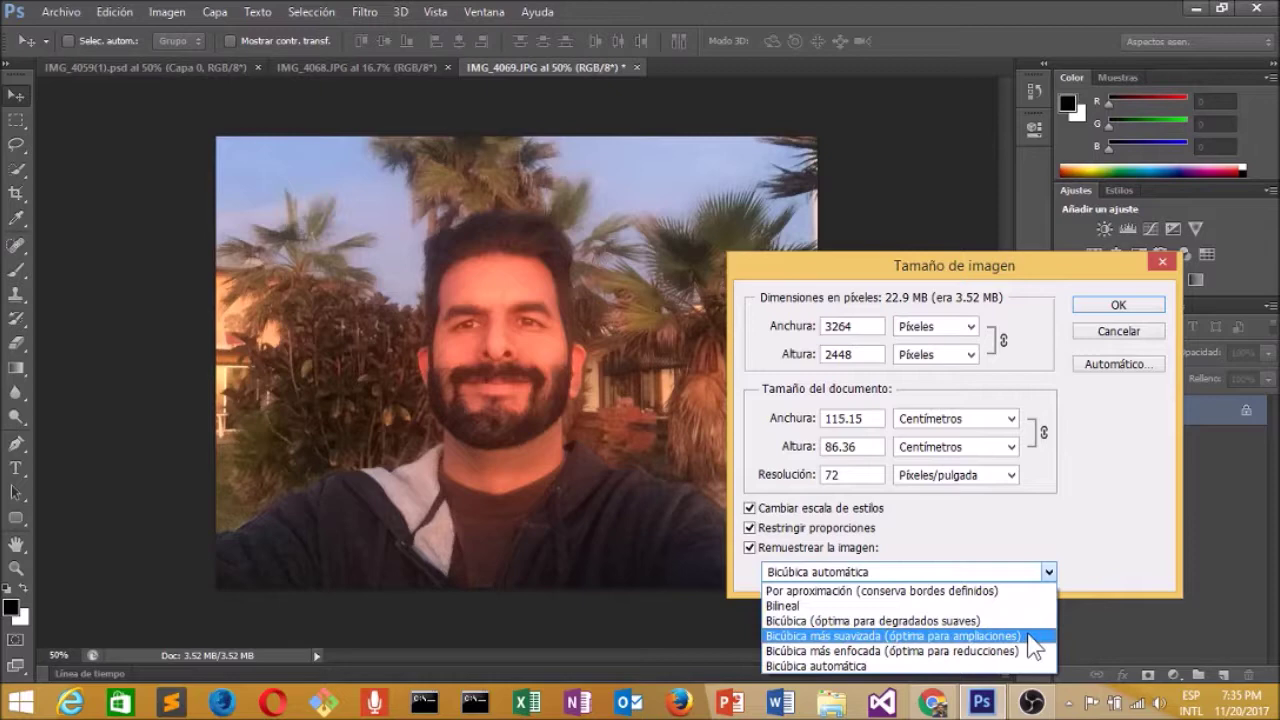
pyautogui.click(1119, 305)
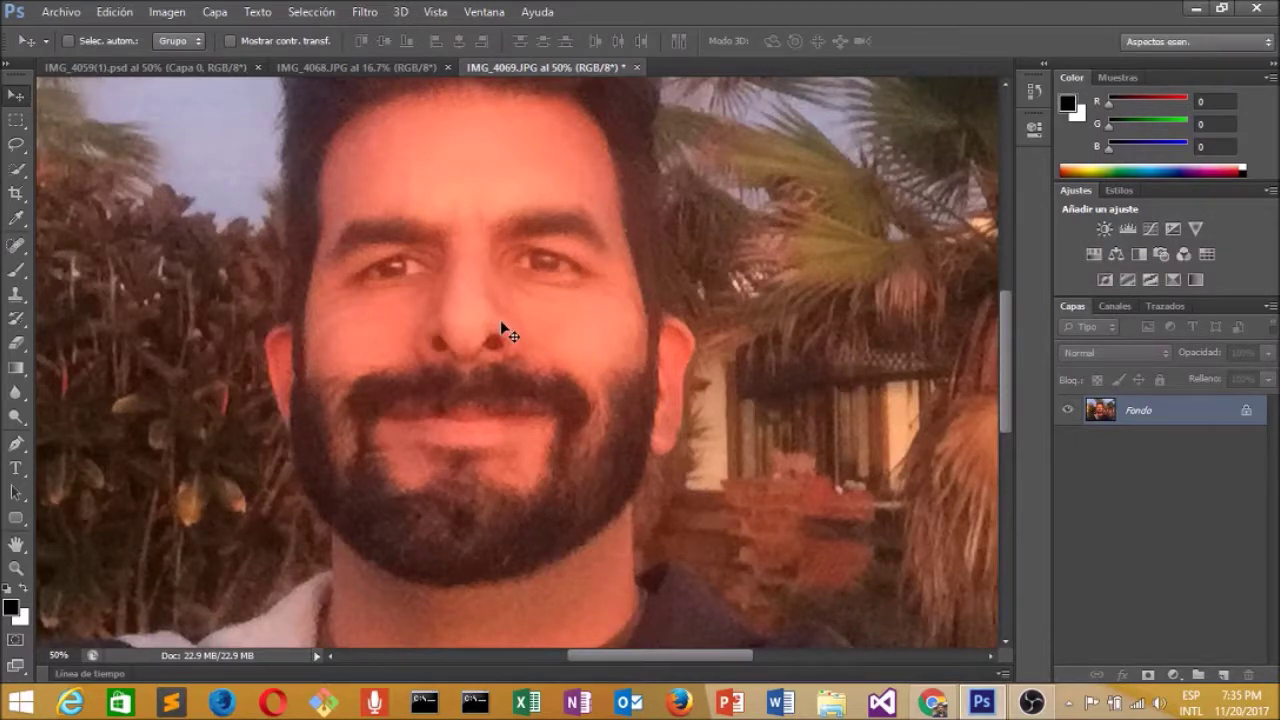
pyautogui.click(357, 64)
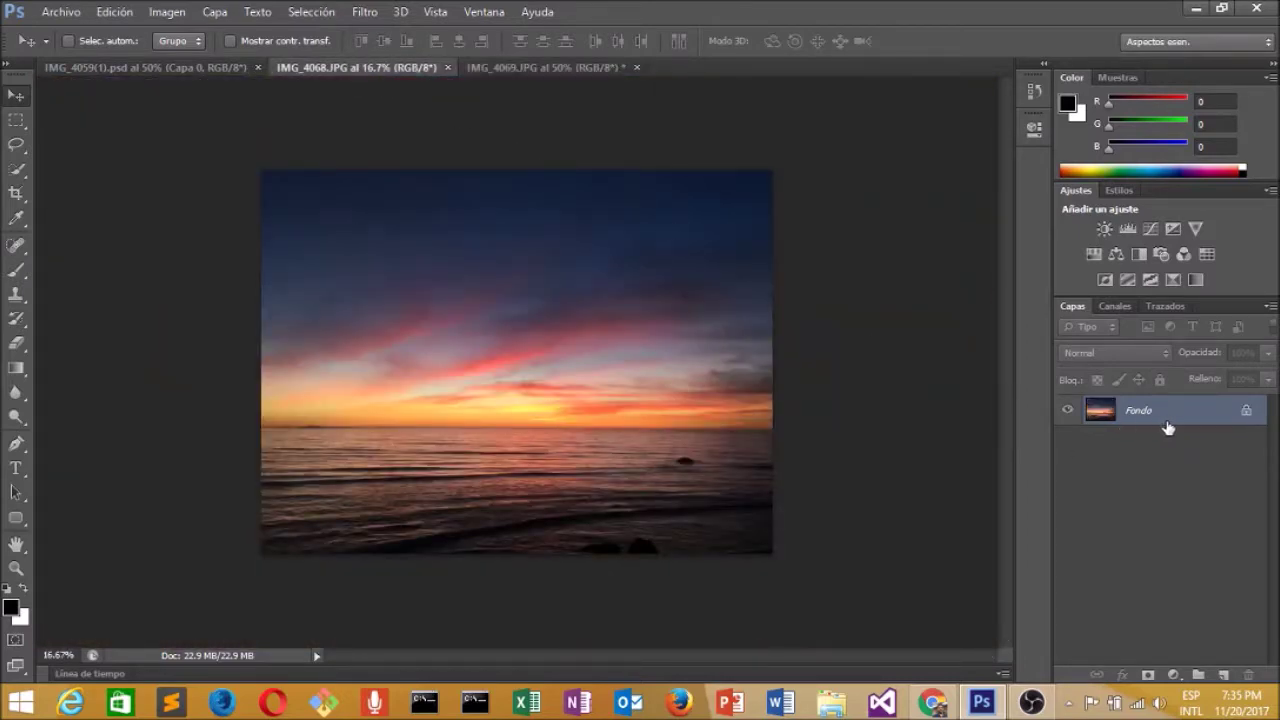
# - Drag the selfie into IMG_4068 as layer Capa 1, positioned to cover the canvas
pyautogui.click(548, 67)
pyautogui.moveTo(592, 398); pyautogui.dragTo(343, 73)
pyautogui.moveTo(343, 73); pyautogui.dragTo(487, 392)
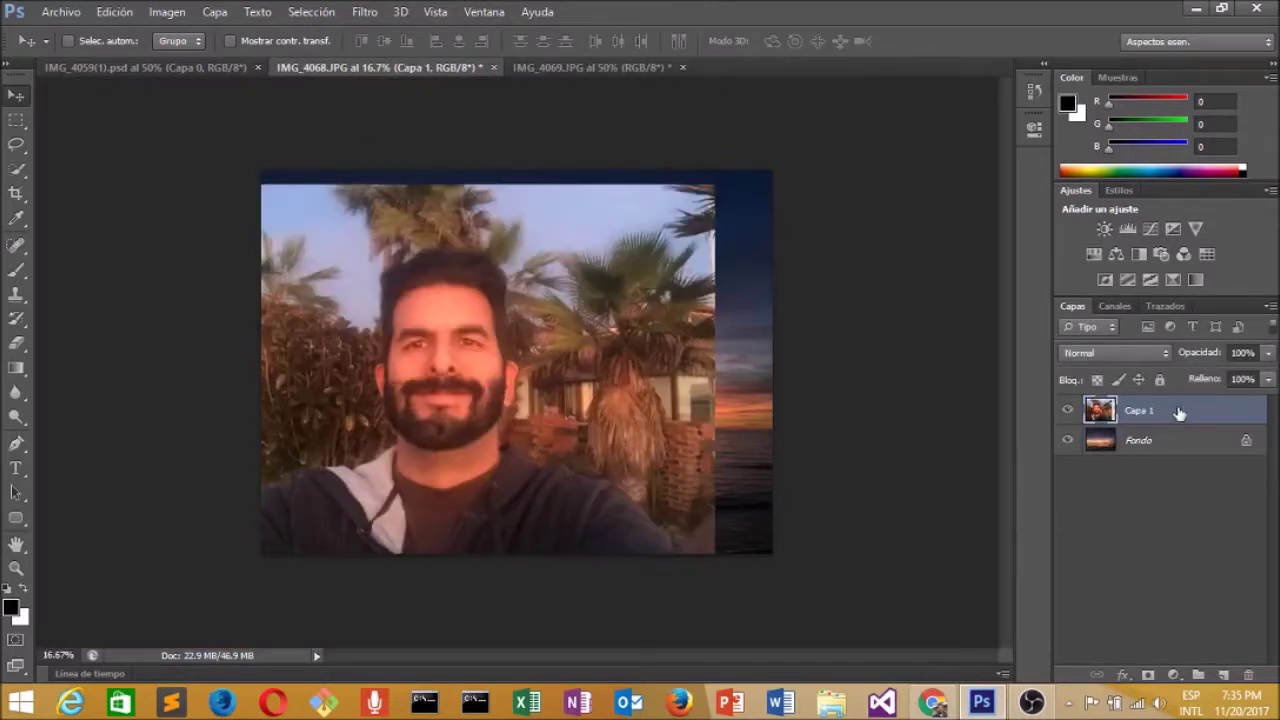
pyautogui.moveTo(566, 424); pyautogui.dragTo(623, 426)
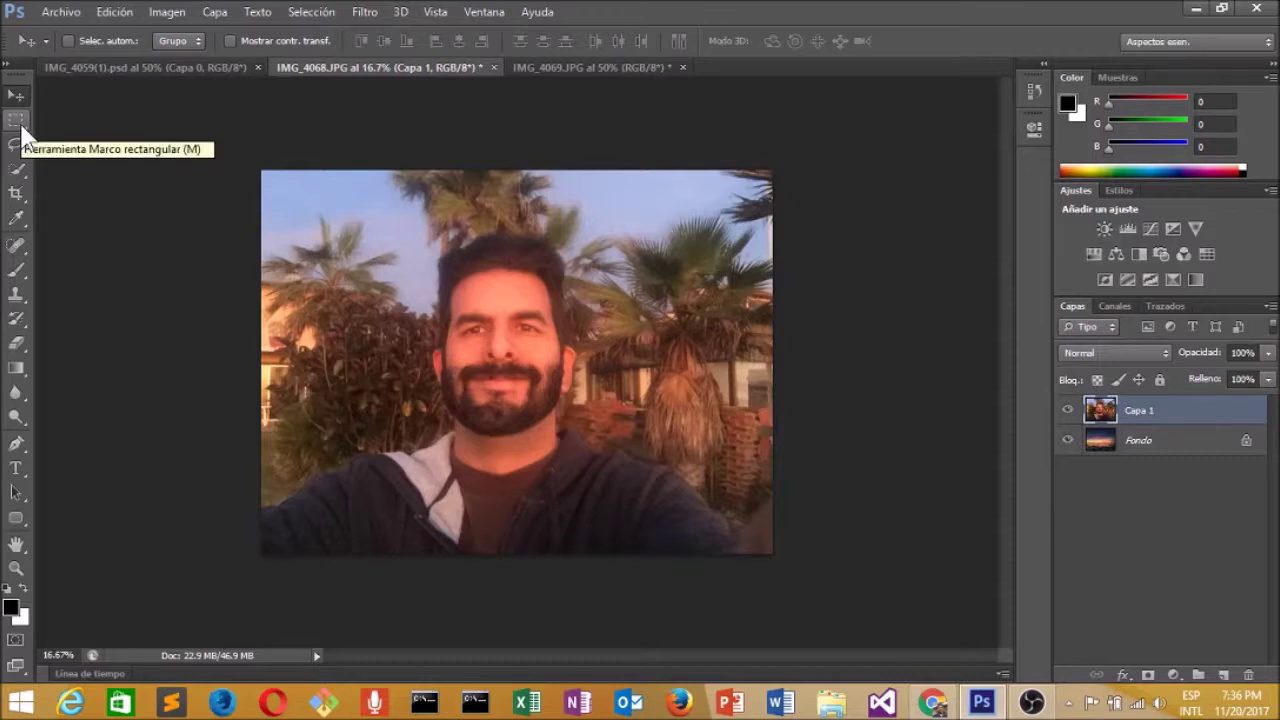
# - Marquee-select a rectangle around the face and copy it to new layer Capa 2
pyautogui.click(17, 120)
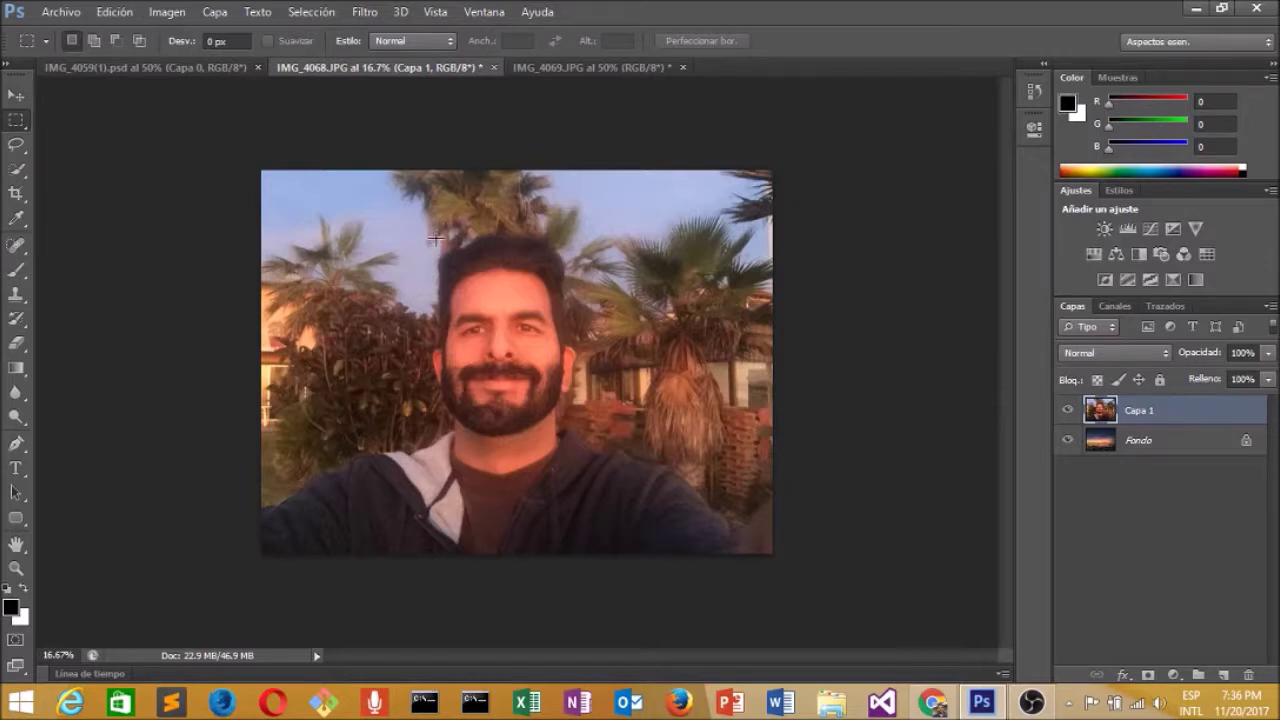
pyautogui.moveTo(422, 233)
pyautogui.mouseDown()
pyautogui.moveTo(505, 362)
pyautogui.moveTo(570, 402)
pyautogui.moveTo(577, 467)
pyautogui.mouseUp()
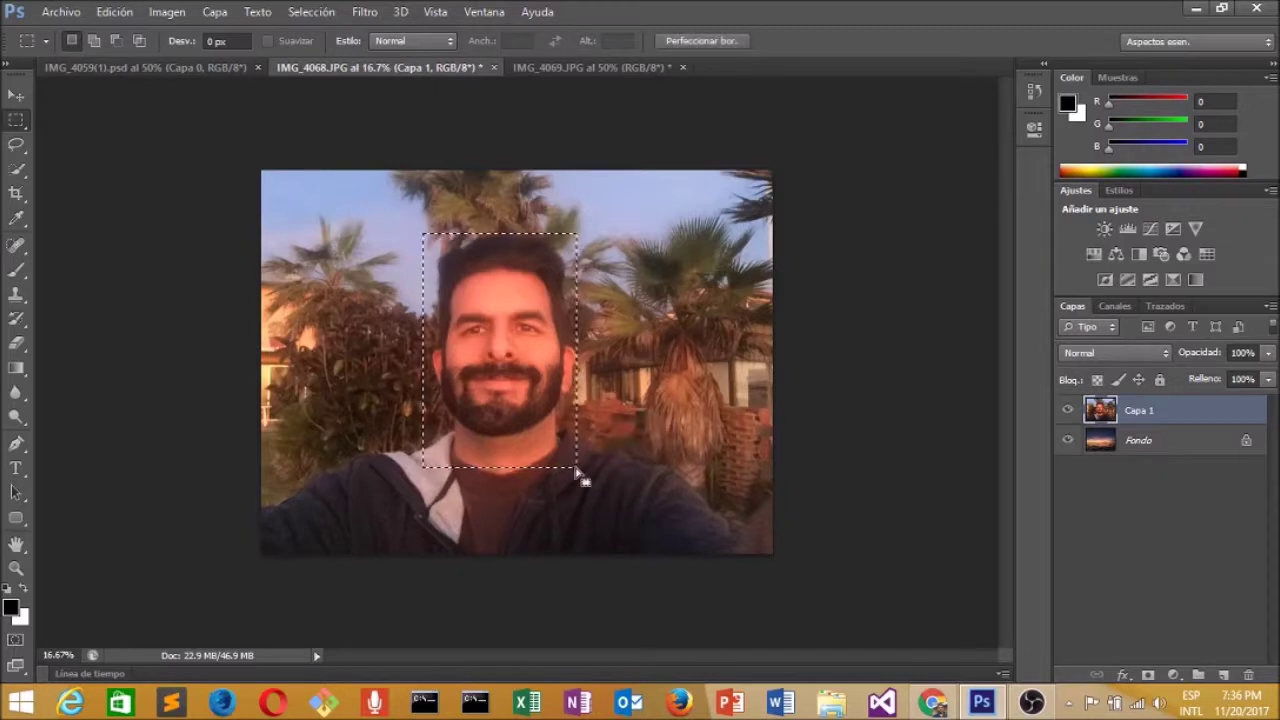
pyautogui.rightClick(507, 390)
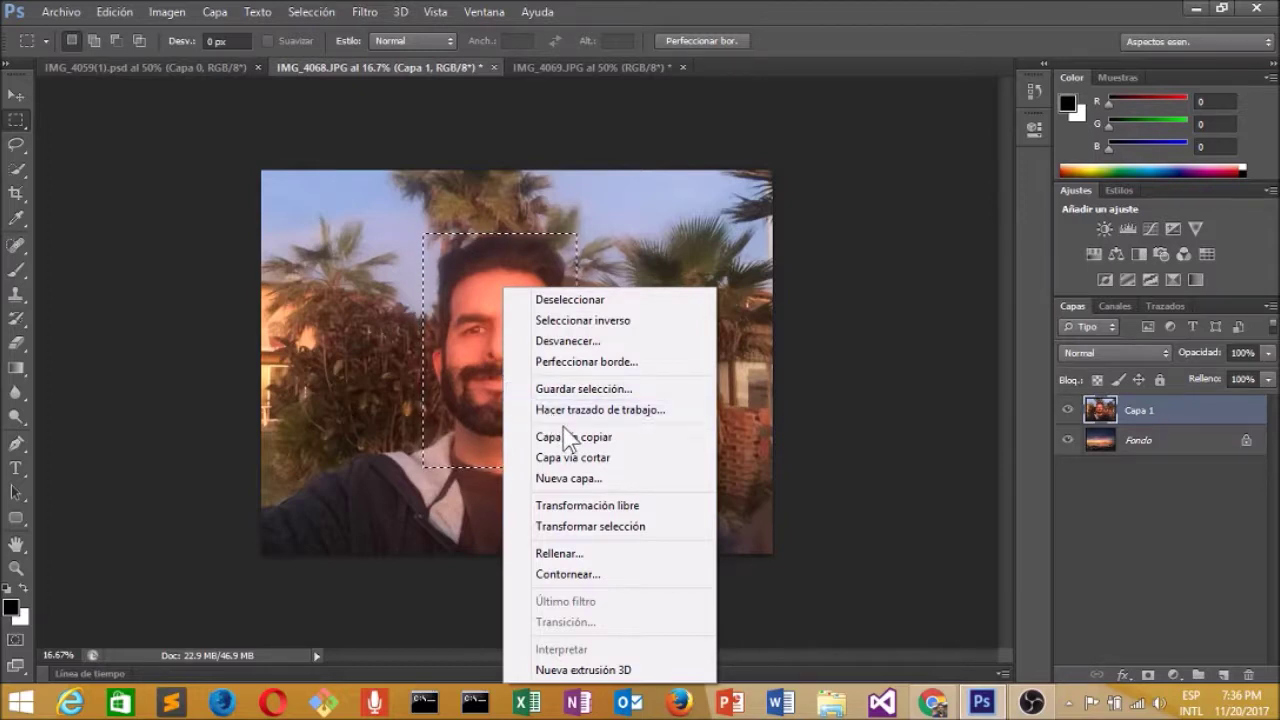
pyautogui.click(627, 438)
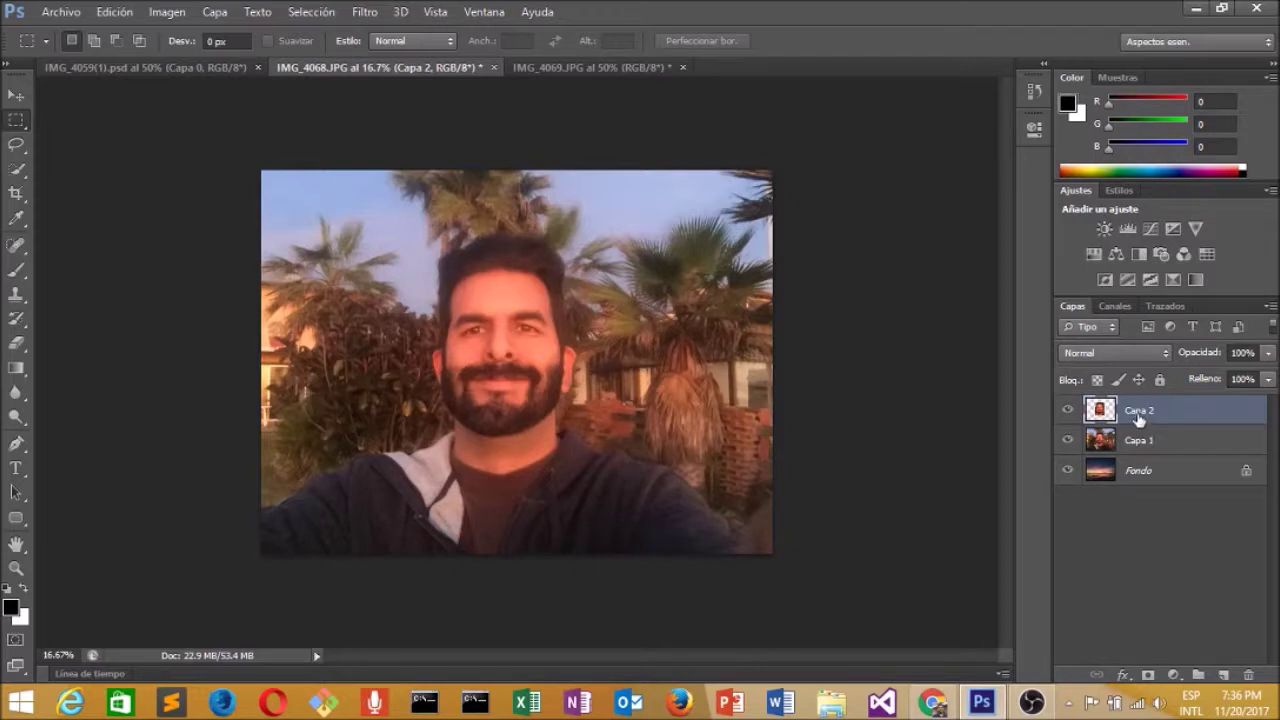
# - Toggle Capa 1's visibility to compare, leaving it hidden beneath the face rectangle
pyautogui.click(1068, 441)
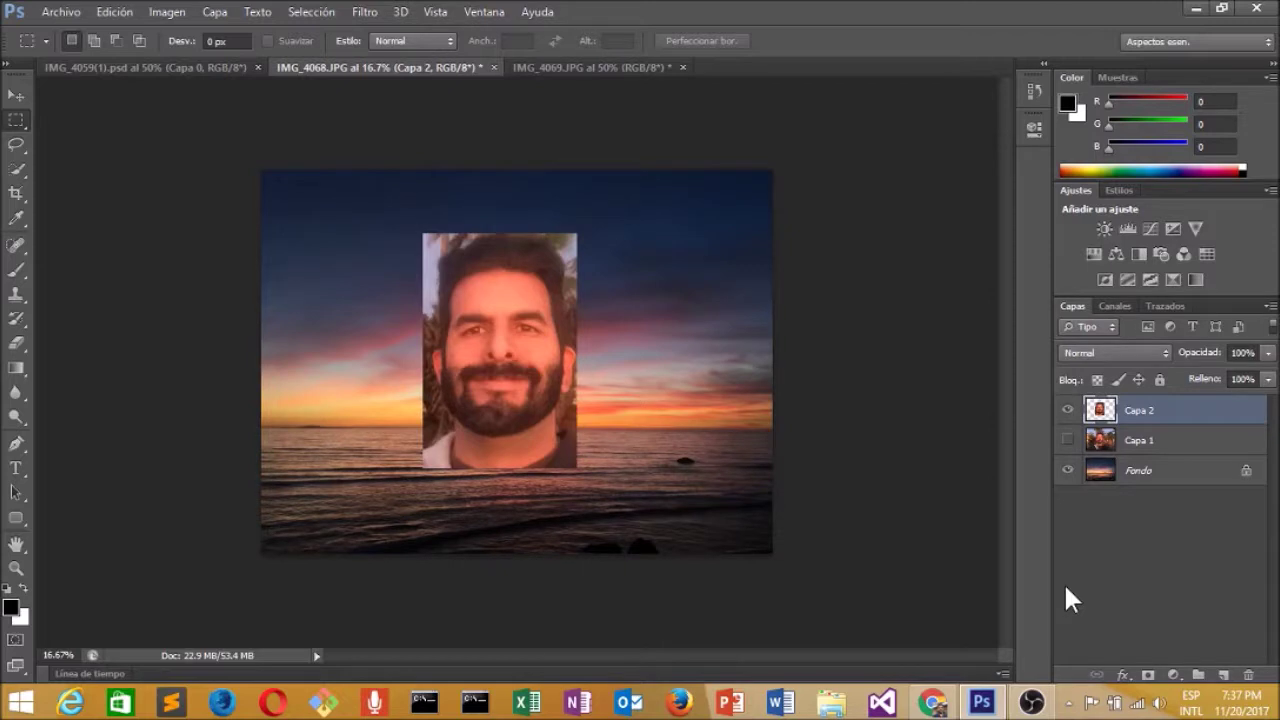
pyautogui.click(1168, 447)
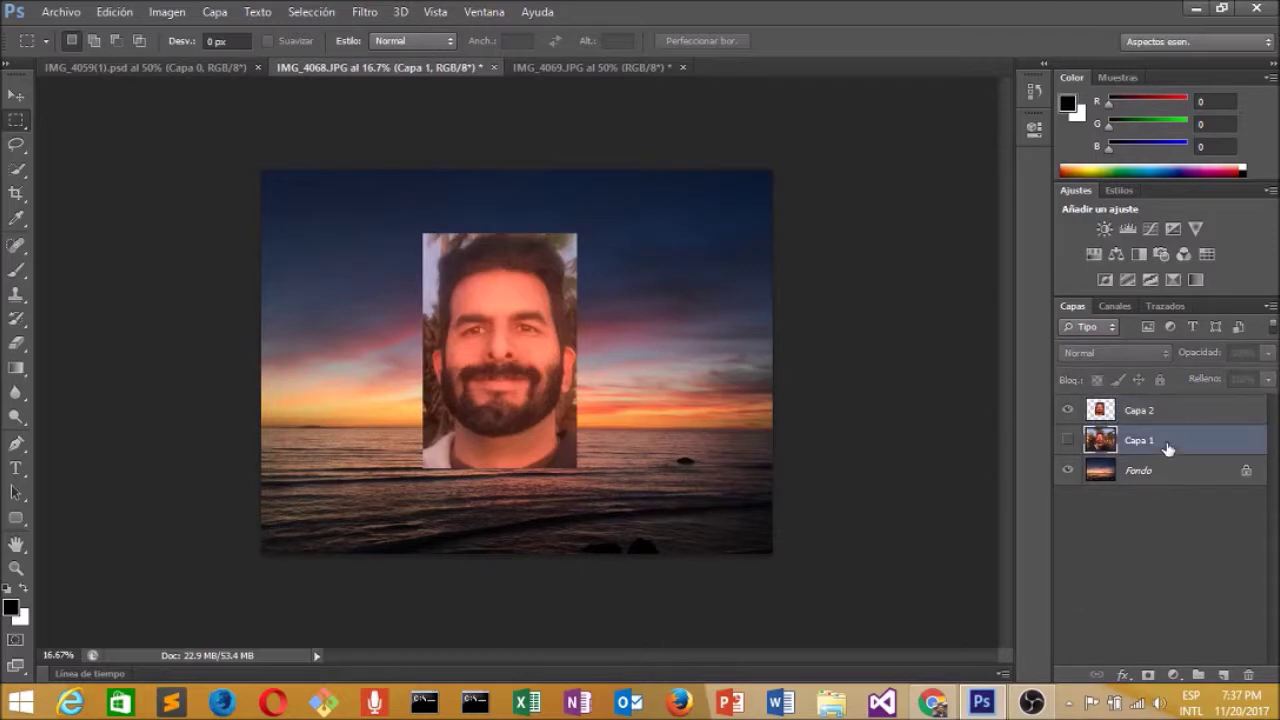
pyautogui.click(1067, 442)
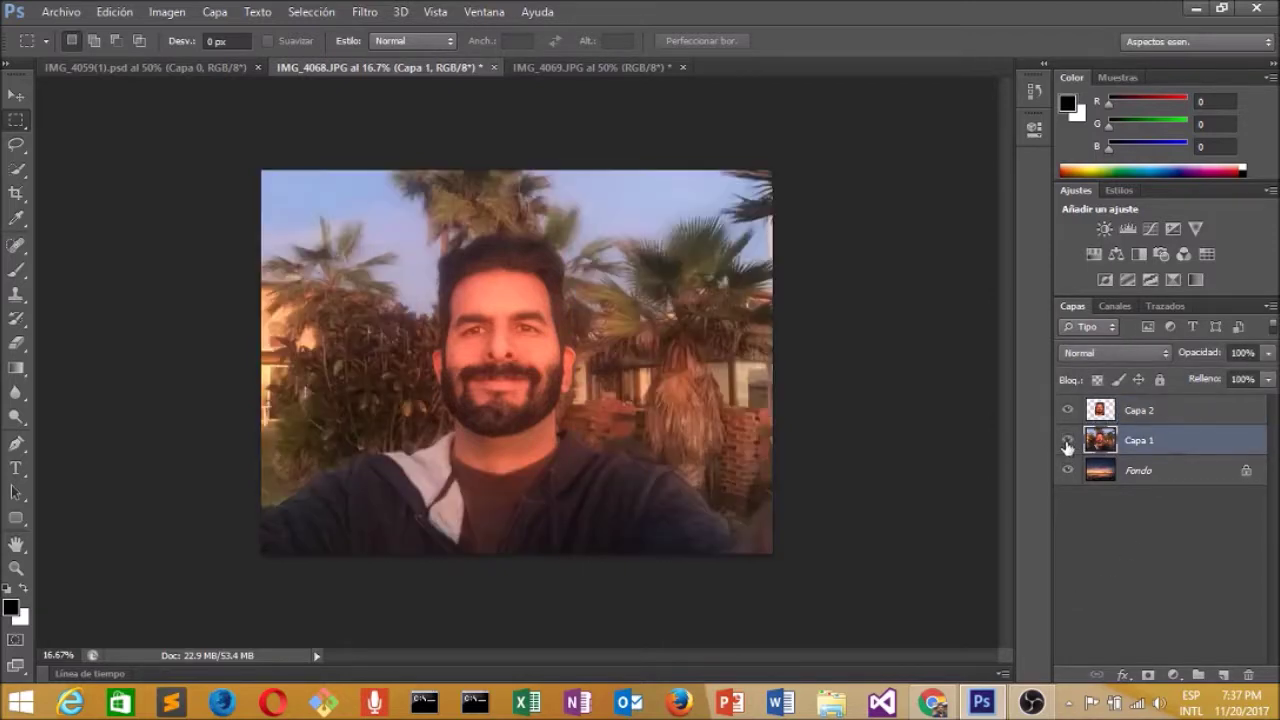
pyautogui.click(1067, 444)
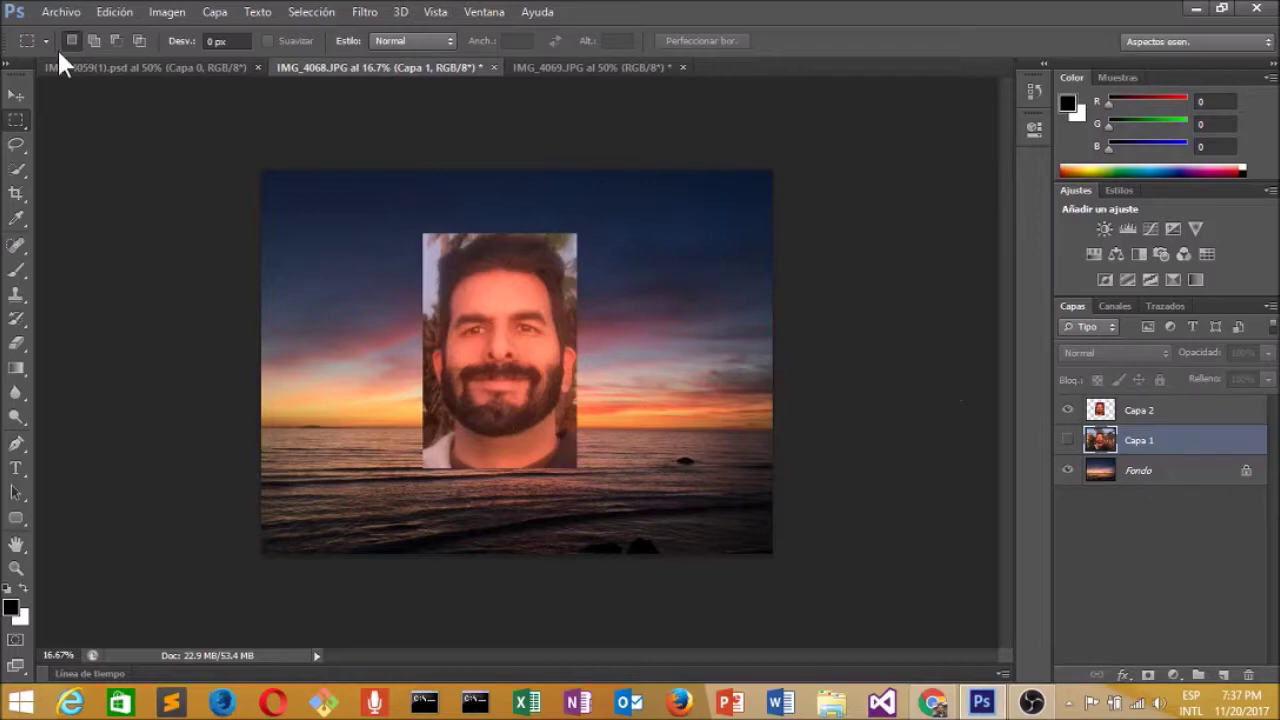
# - Save as IMG_4068.psd in Photoshop format with compatibility confirmed, then select Capa 2
pyautogui.click(54, 12)
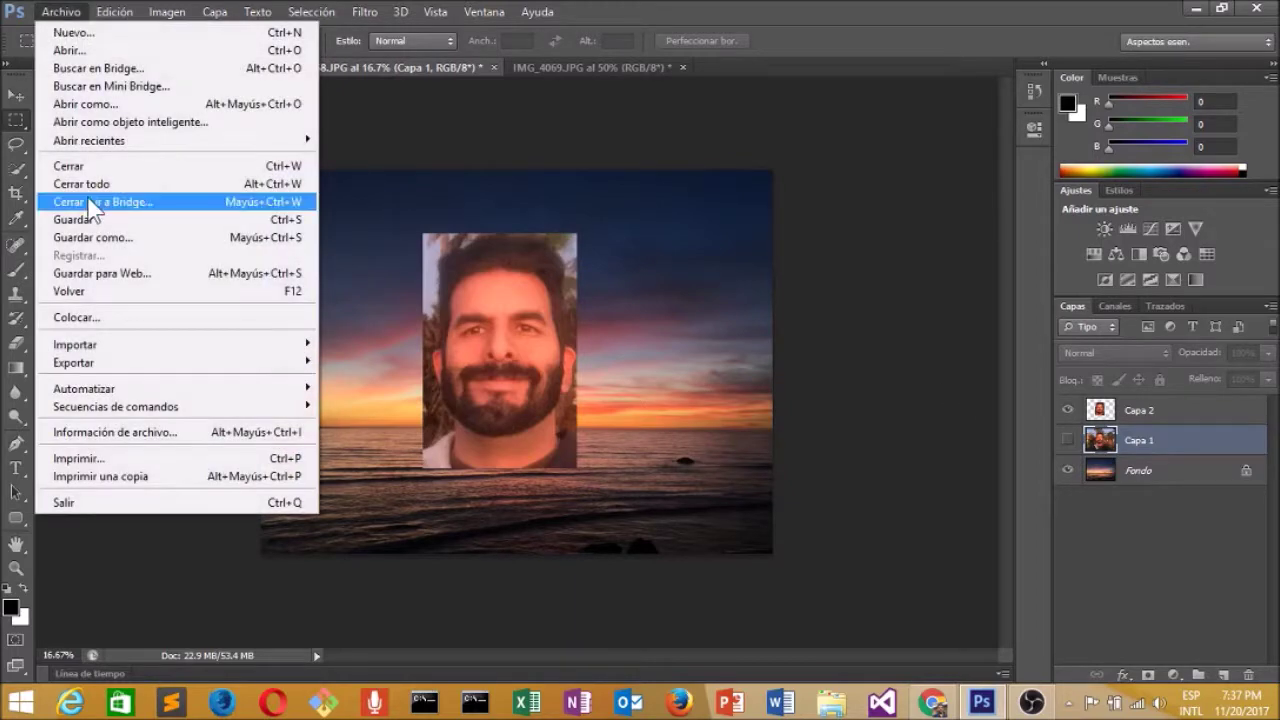
pyautogui.click(103, 238)
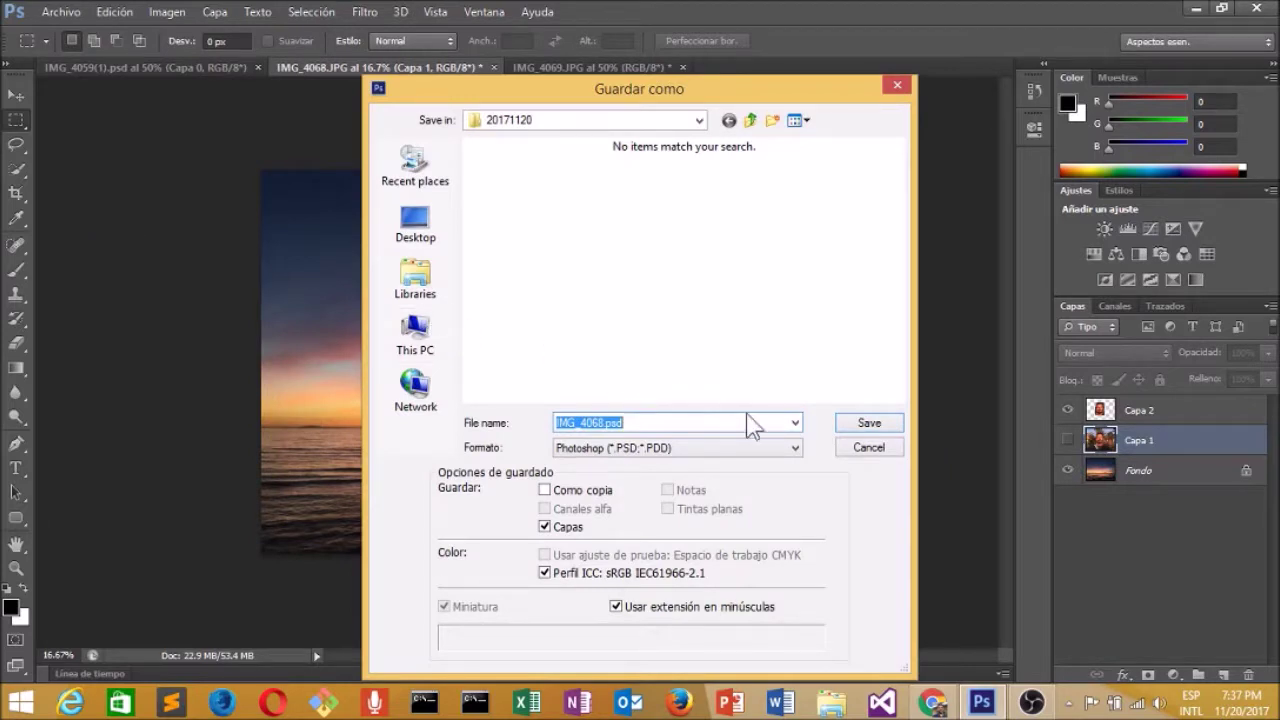
pyautogui.click(866, 424)
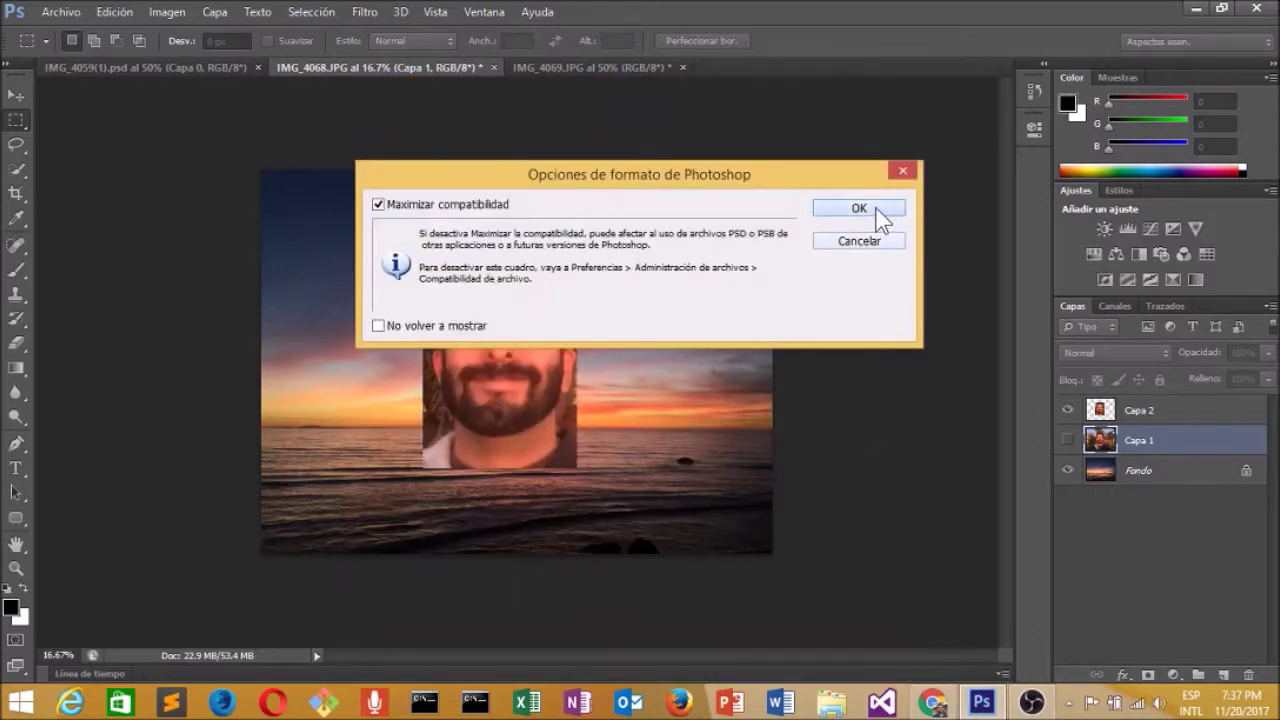
pyautogui.click(874, 208)
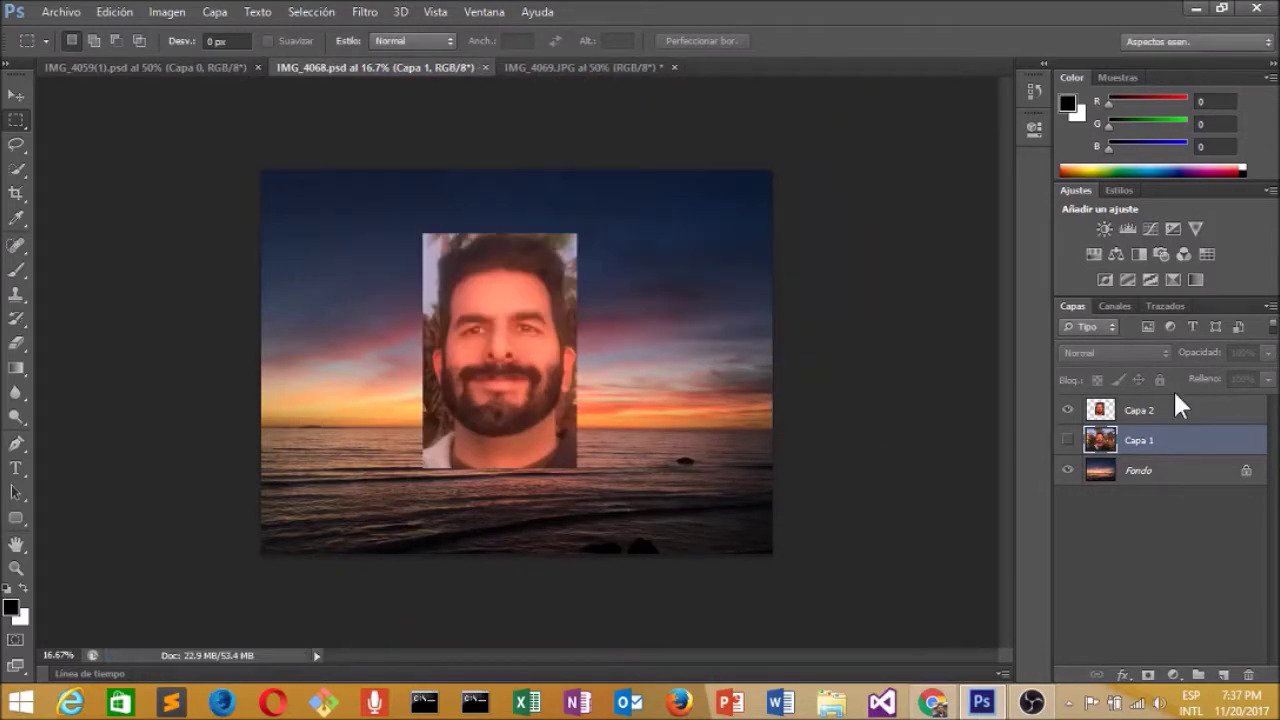
pyautogui.click(1191, 417)
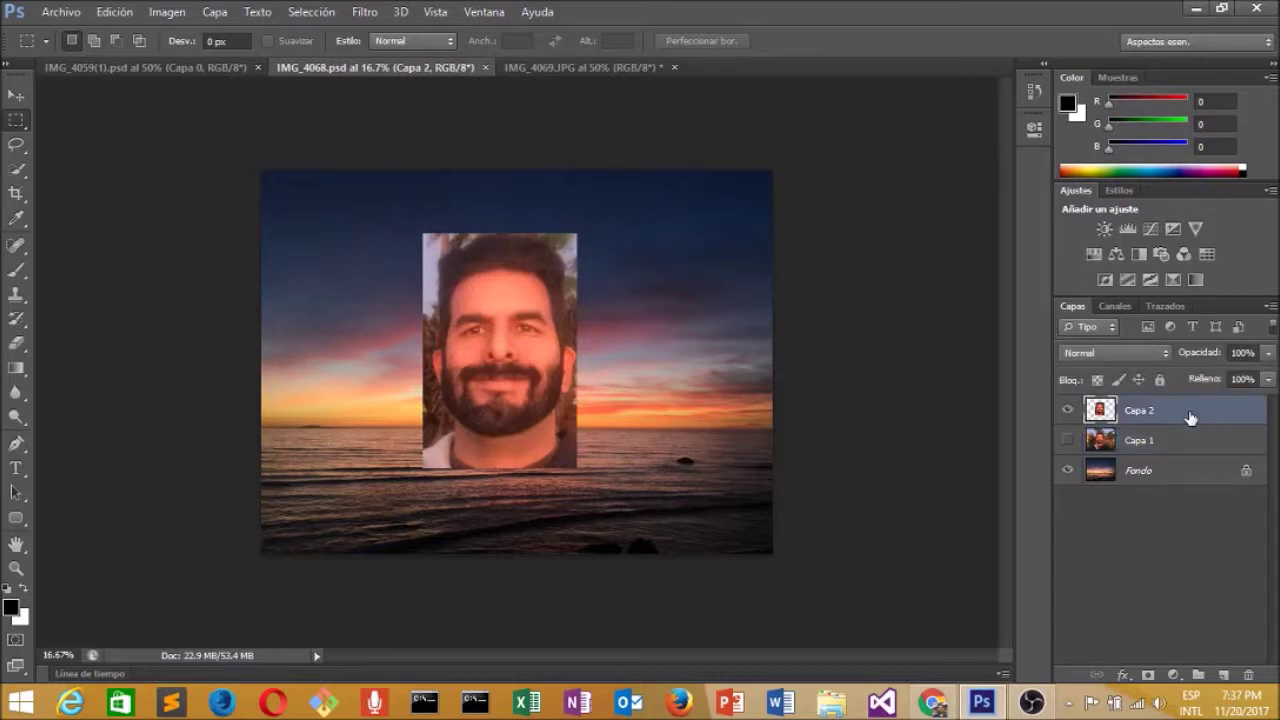
# - Drag the Capa 2 opacity slider down from 100% through 74% to 45%
pyautogui.click(1270, 354)
pyautogui.moveTo(1270, 380); pyautogui.dragTo(1247, 383)
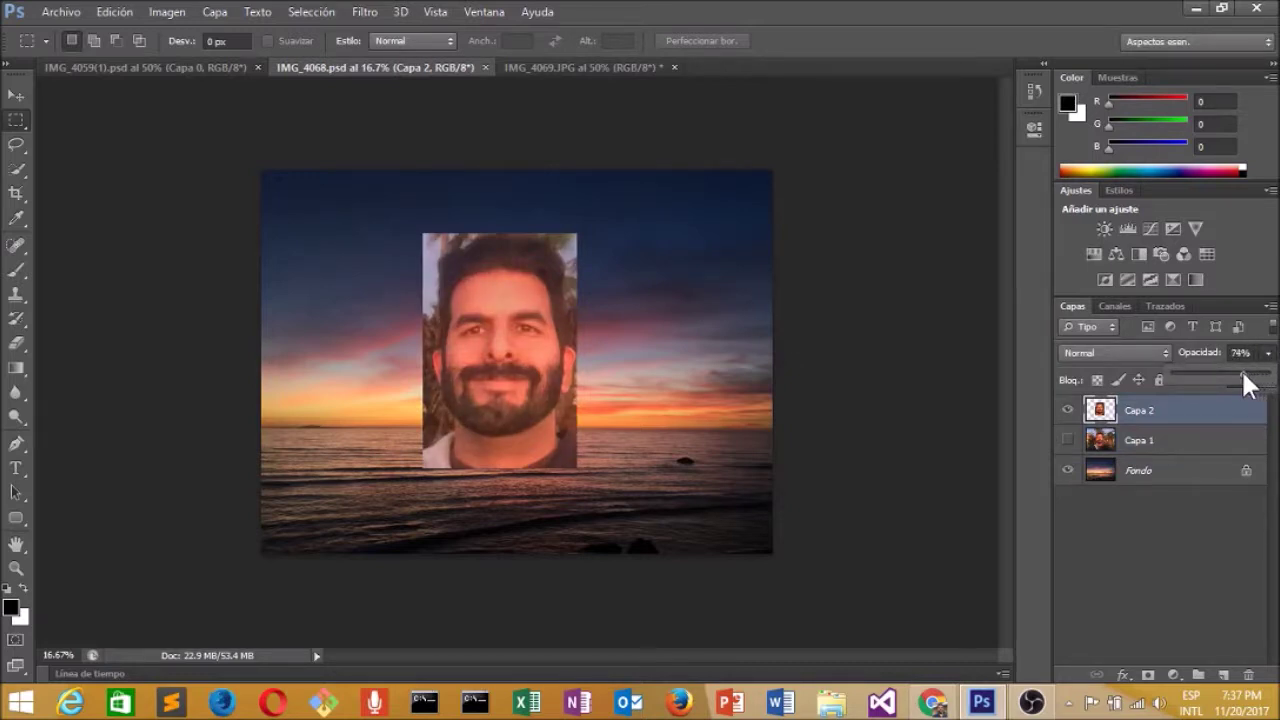
pyautogui.moveTo(1219, 376); pyautogui.dragTo(1218, 376)
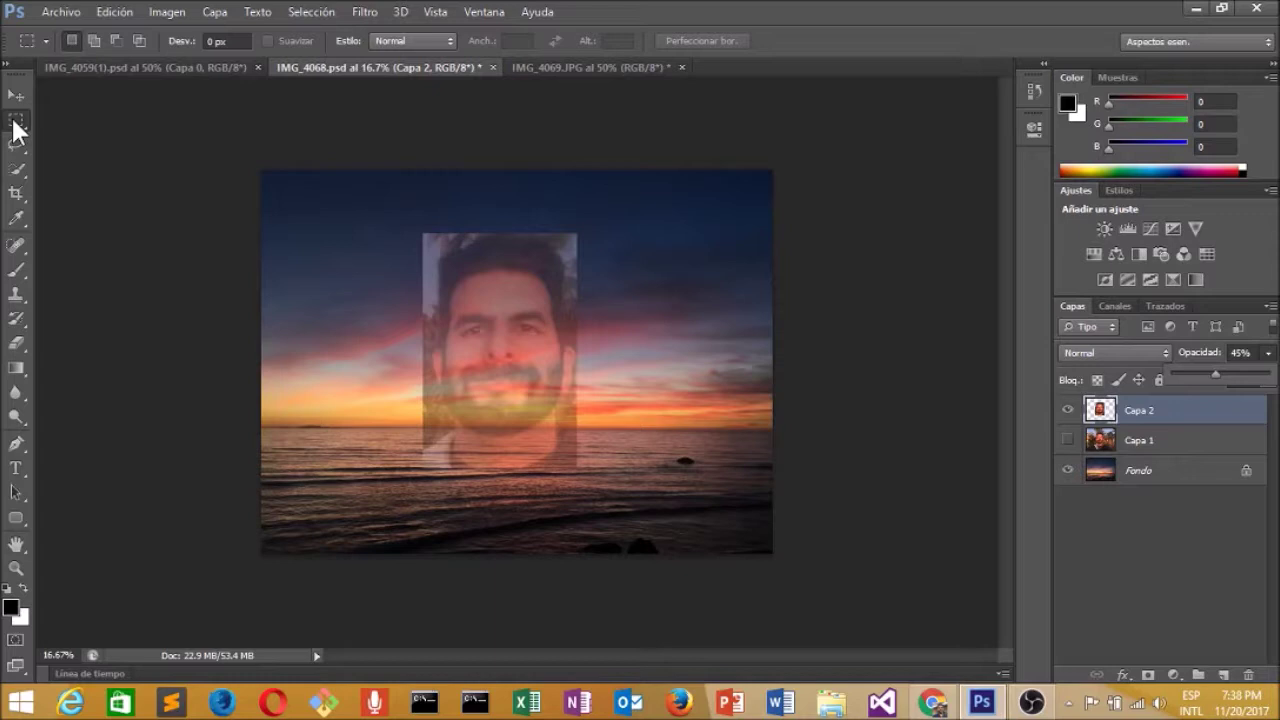
# - Save the composite via Save for Web as atardecer_y_yo.jpg, a quality-60 JPEG at 3264 × 2448
pyautogui.click(58, 20)
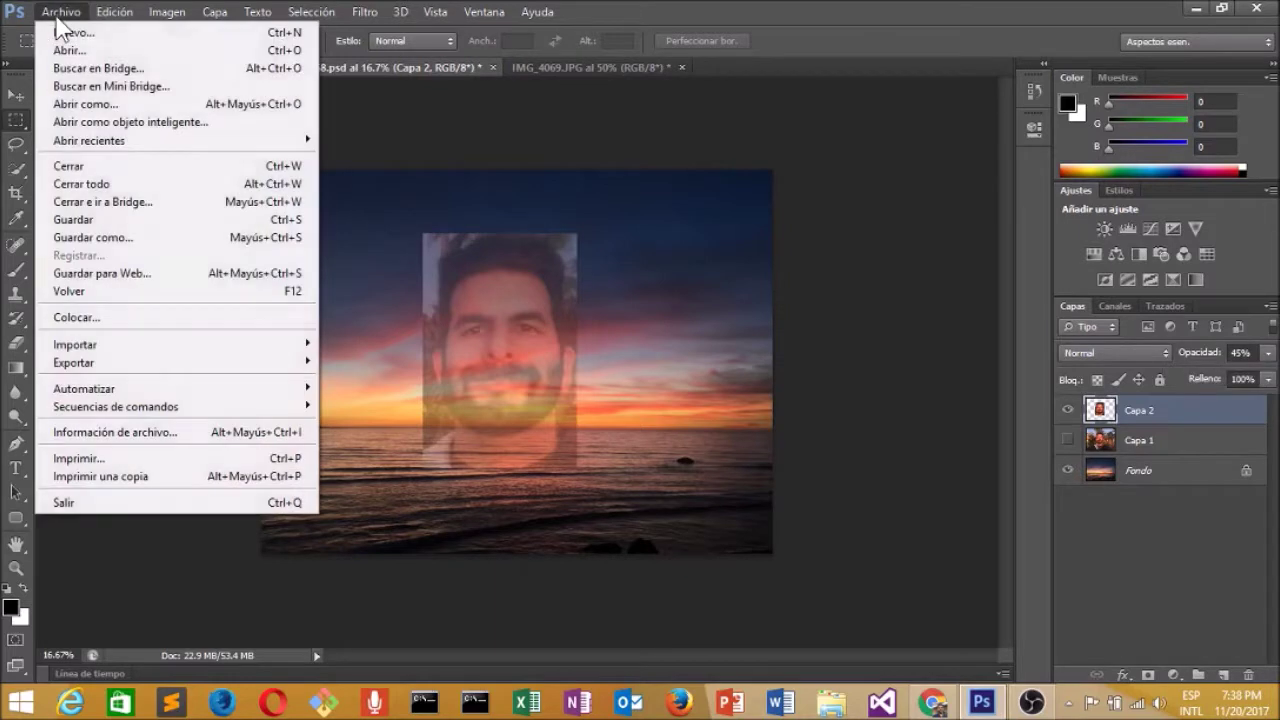
pyautogui.click(121, 274)
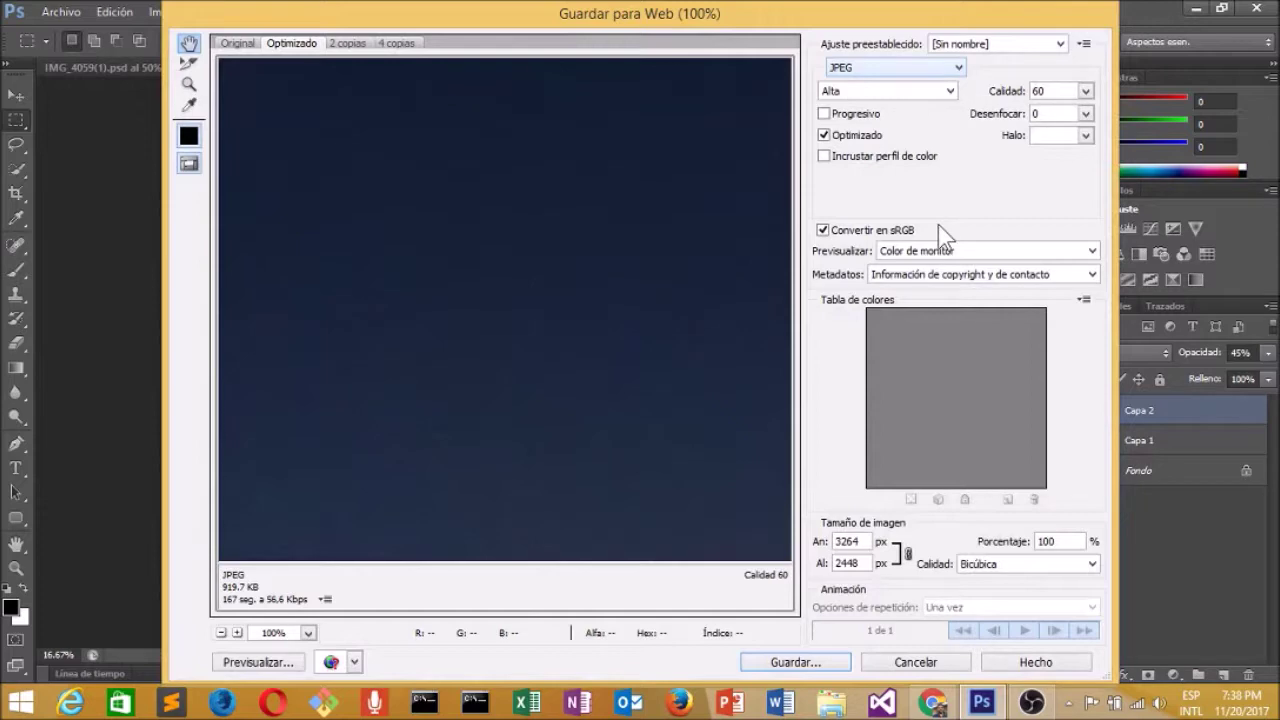
pyautogui.click(808, 663)
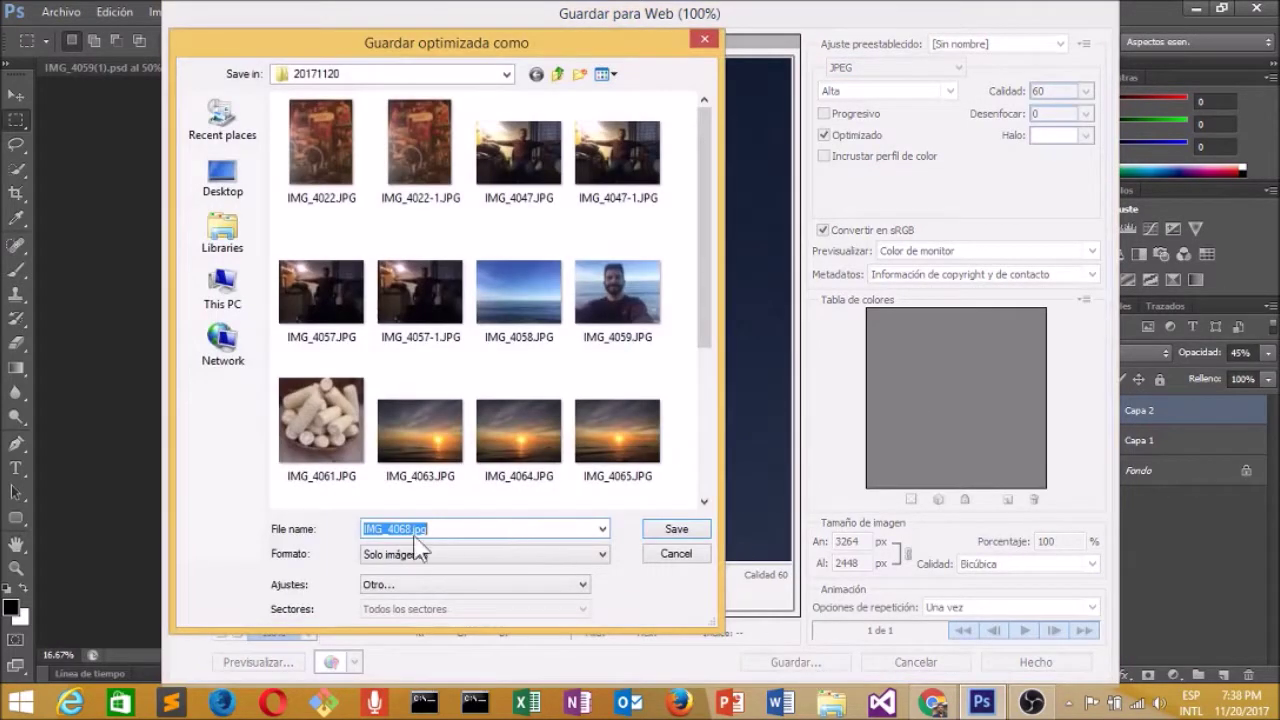
pyautogui.click(411, 529)
pyautogui.press('BackSpace')
pyautogui.press('BackSpace')
pyautogui.press('BackSpace')
pyautogui.press('BackSpace')
pyautogui.press('BackSpace')
pyautogui.write('atardecer_y_yo')
pyautogui.click(672, 530)
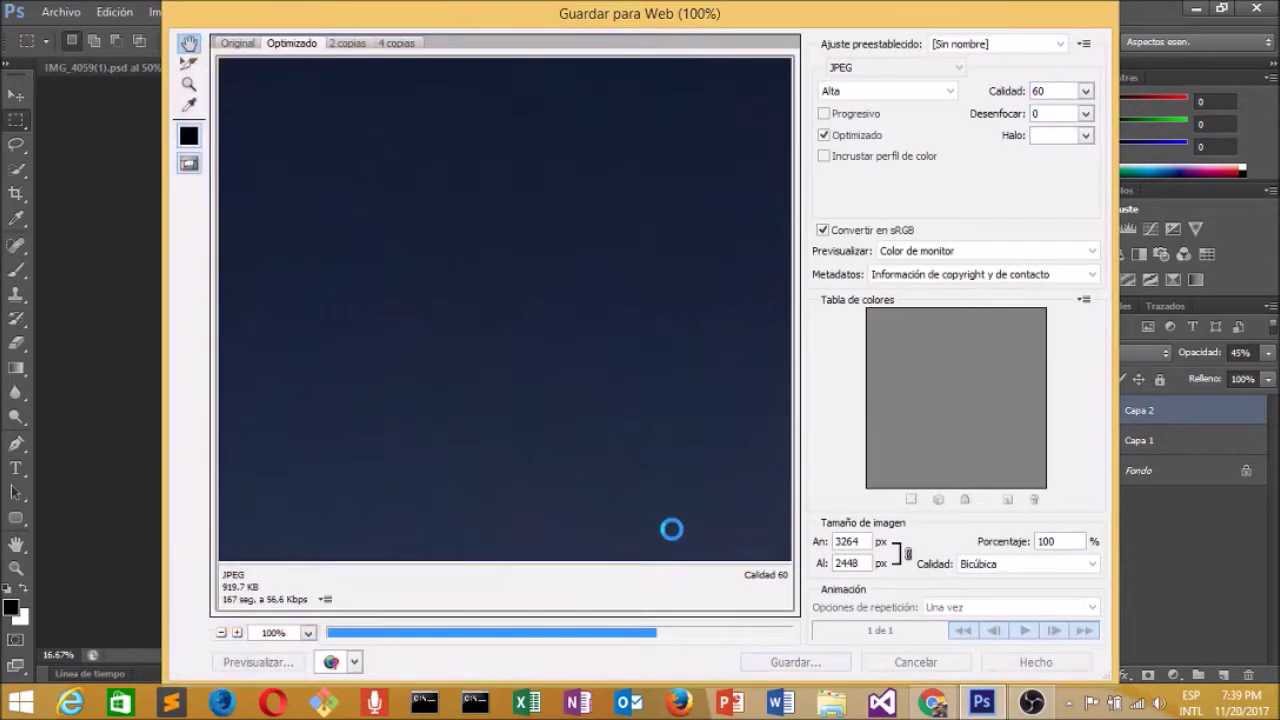